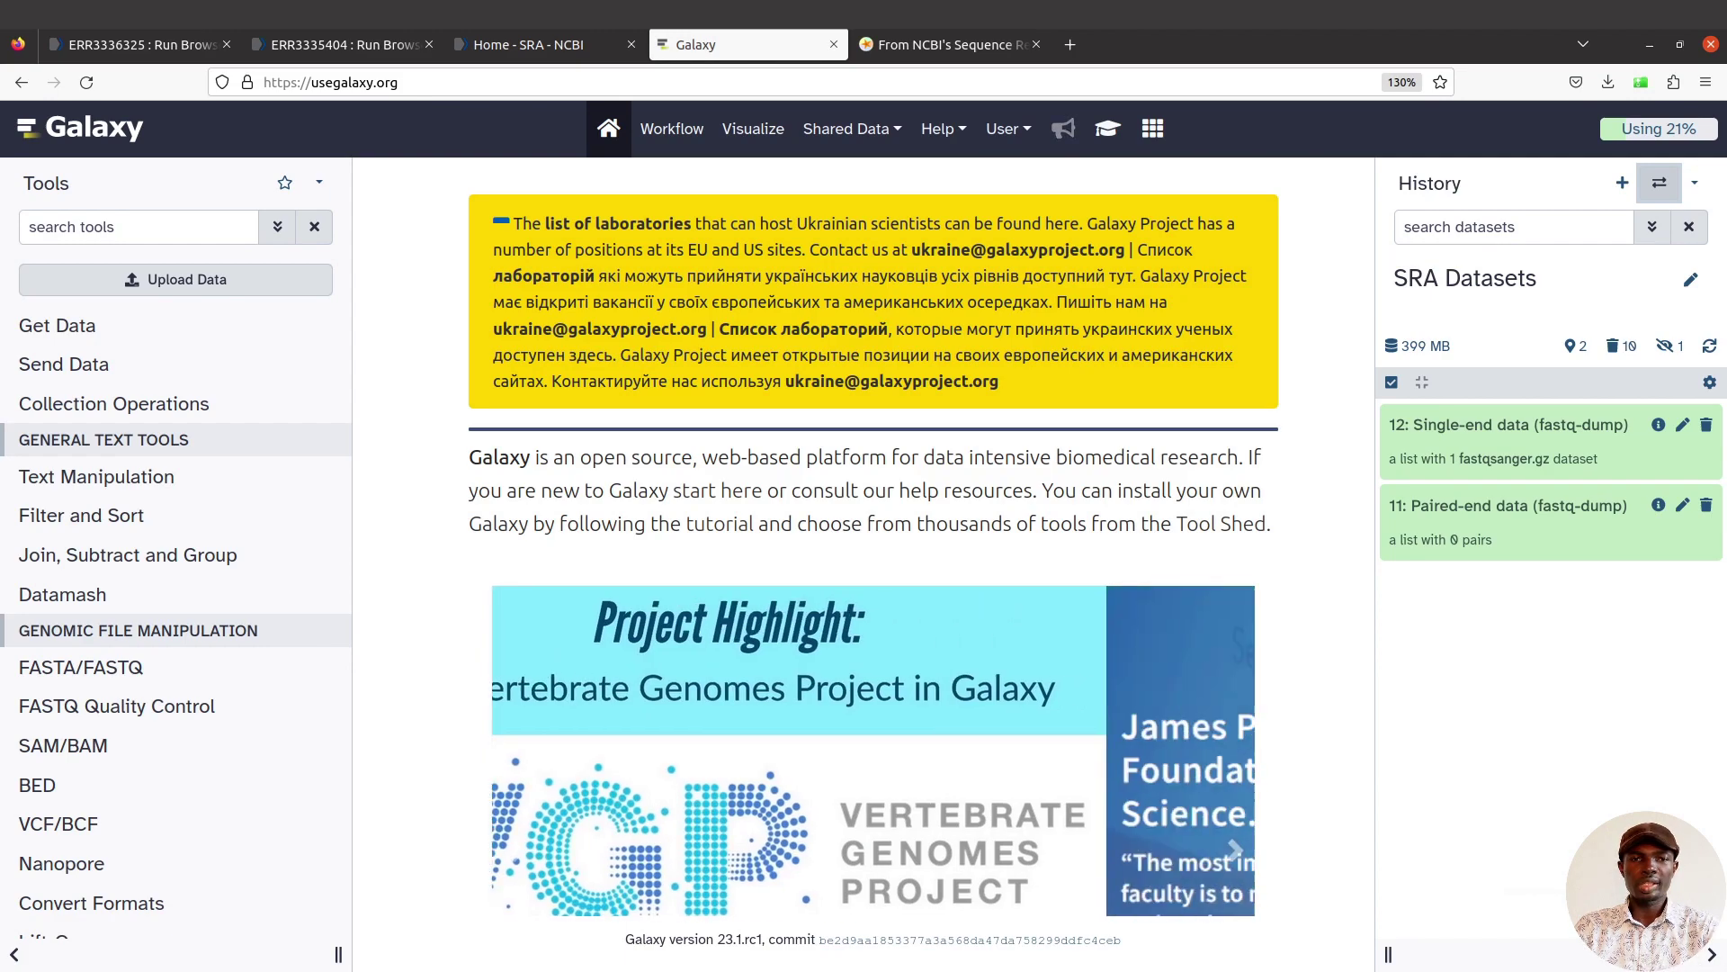
click(533, 39)
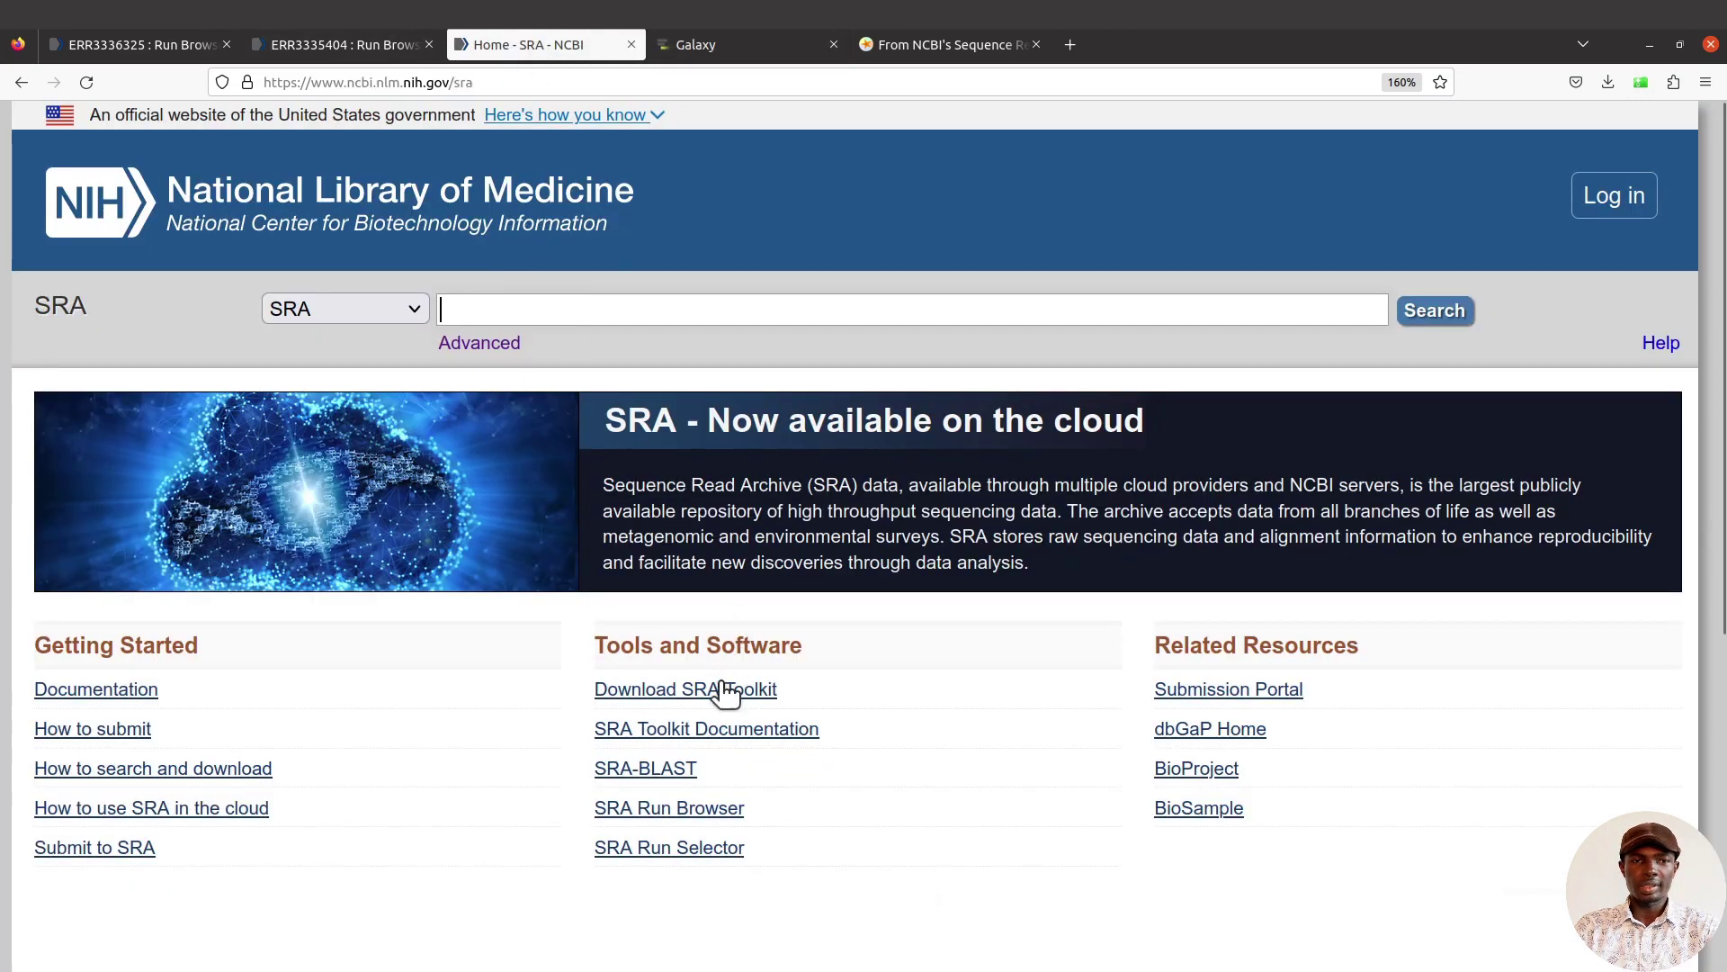
click(742, 45)
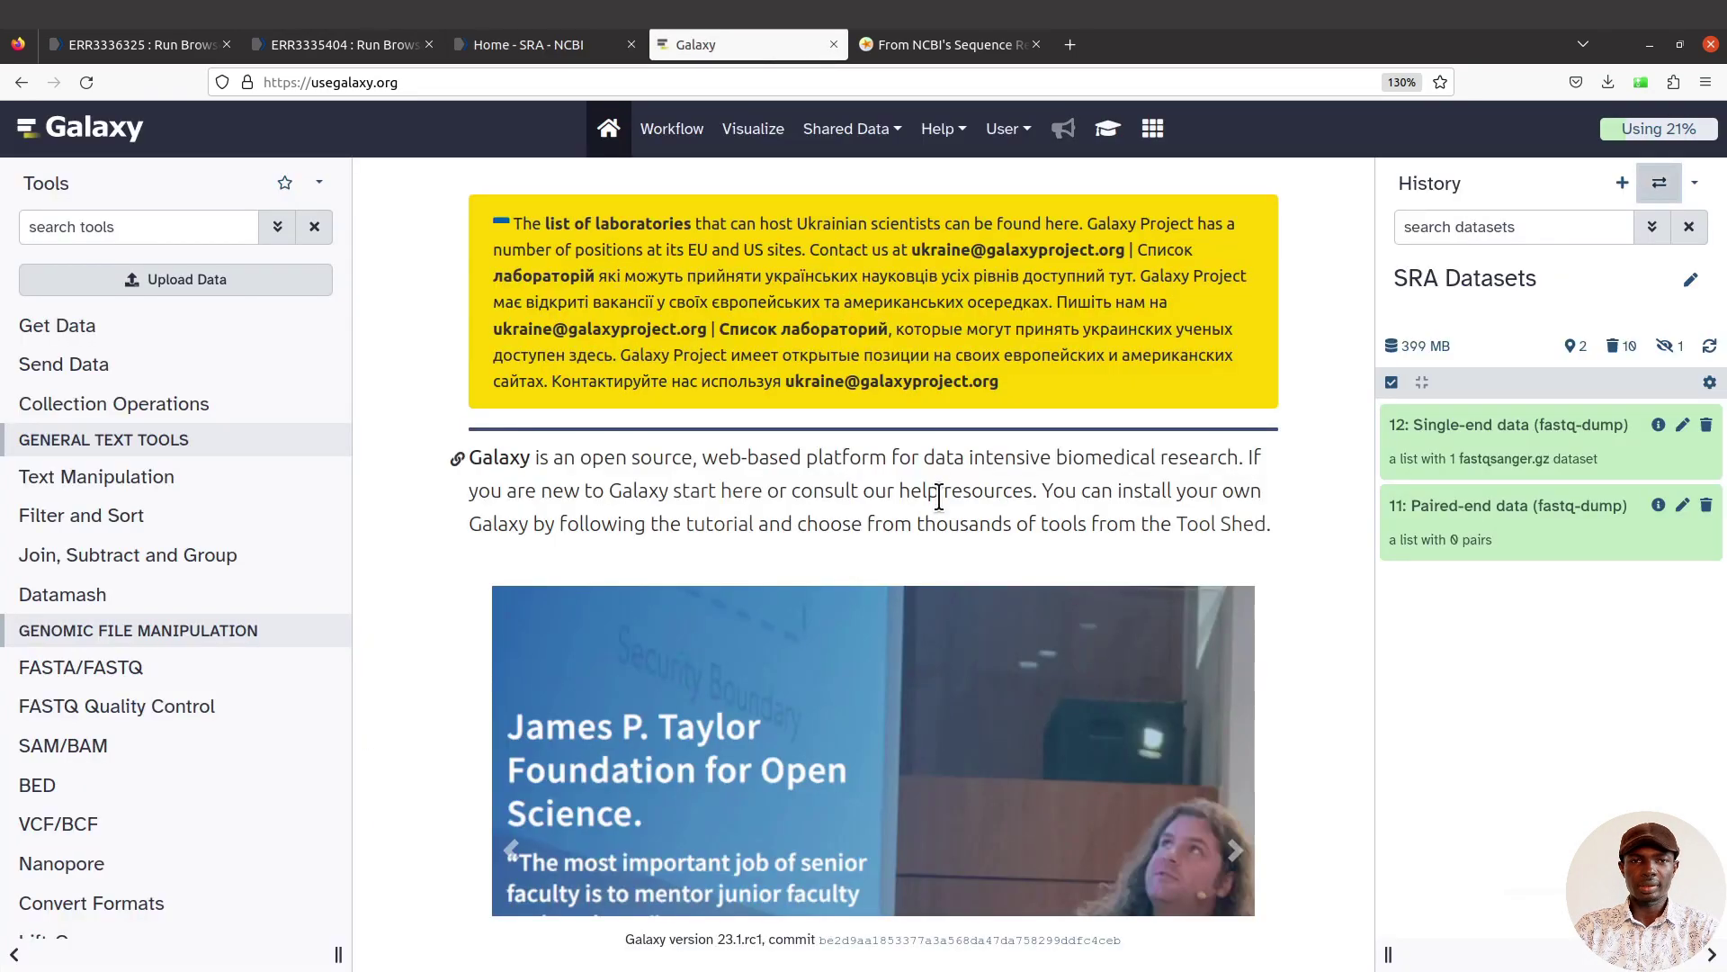
click(379, 45)
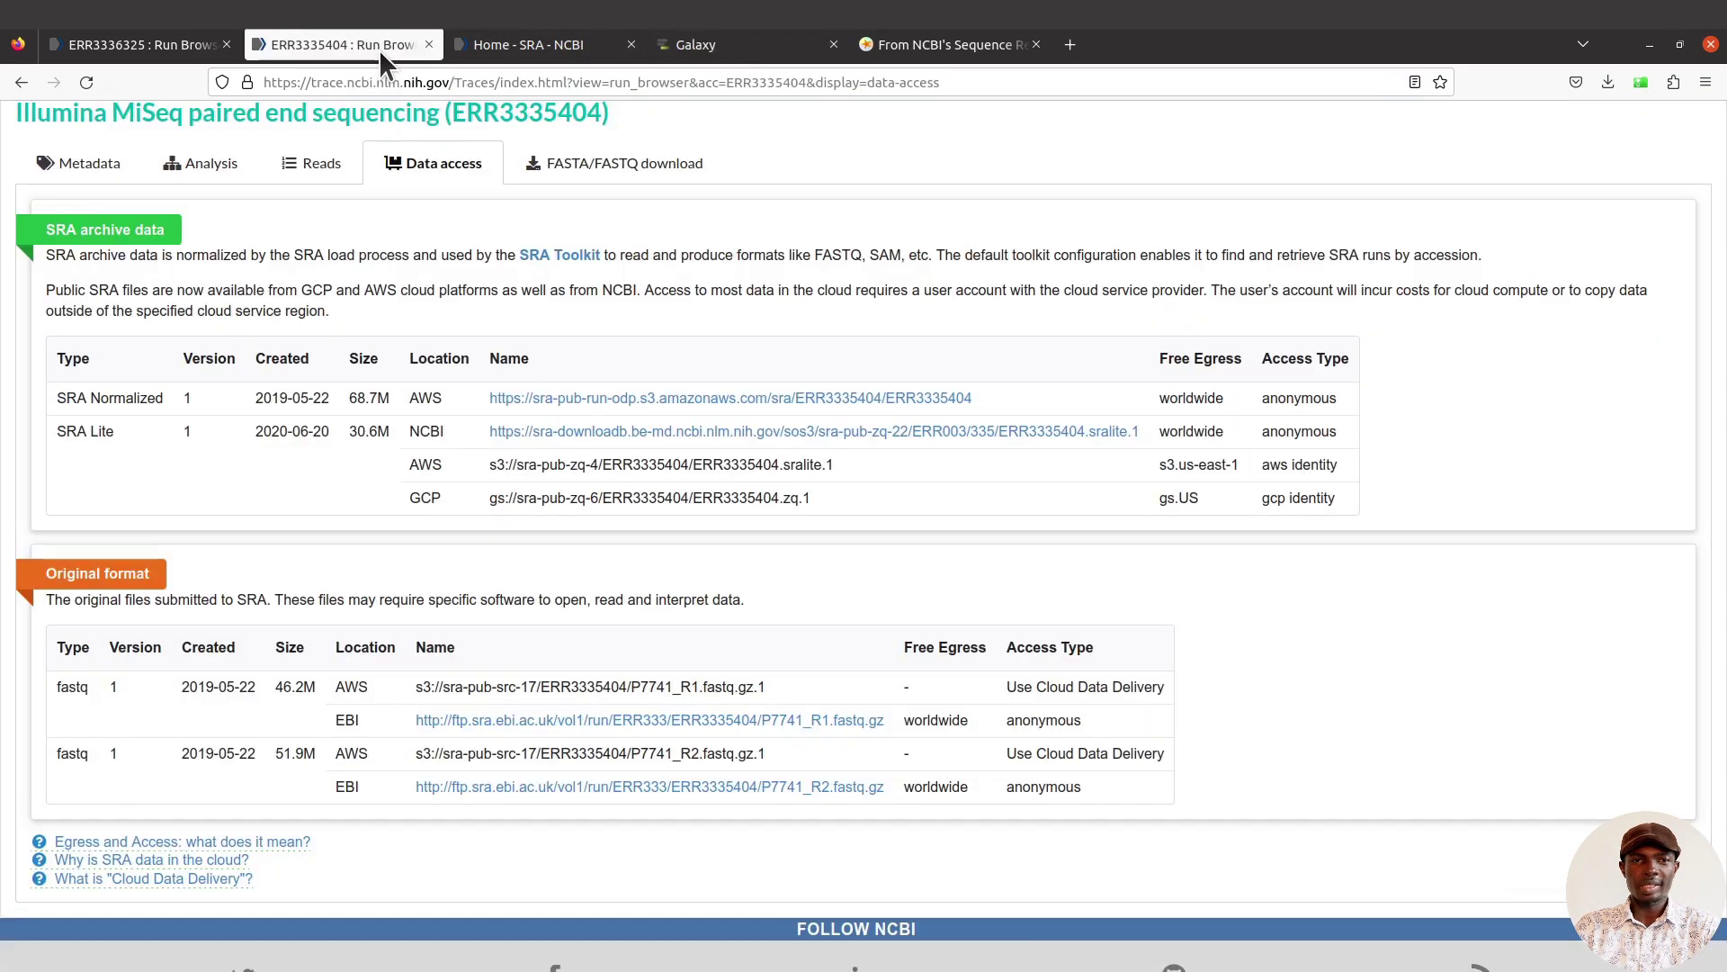
click(148, 36)
click(725, 59)
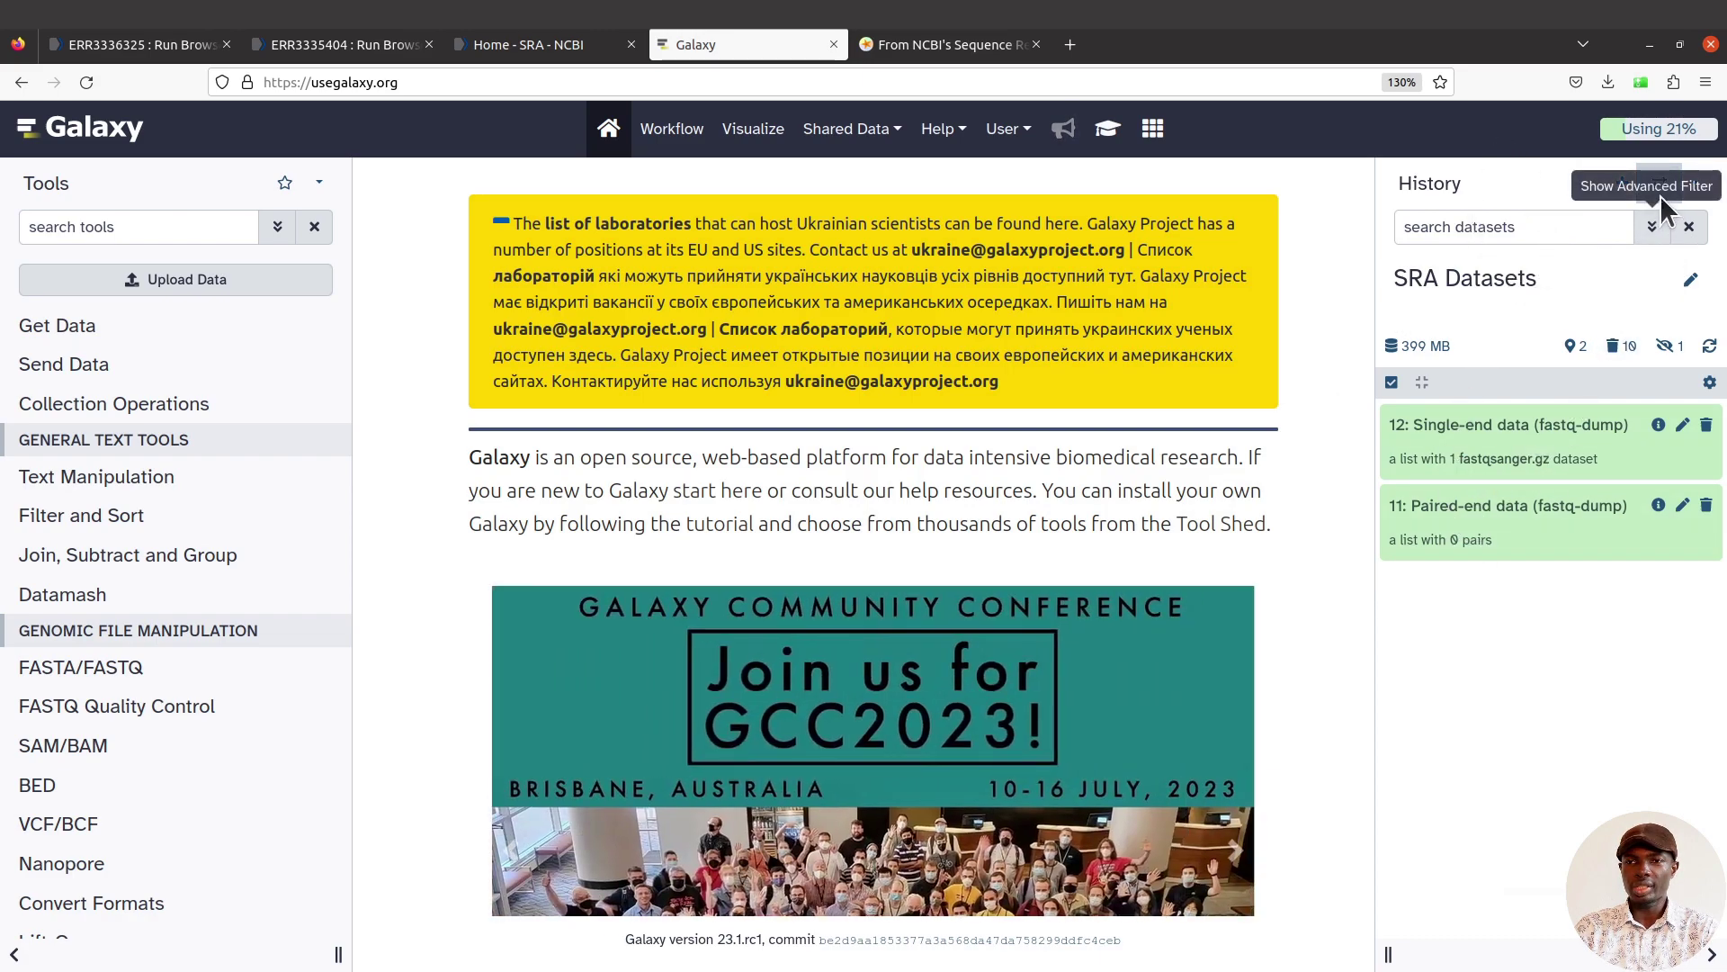
- Create a new Galaxy history and name it SRA Datasets
click(1624, 186)
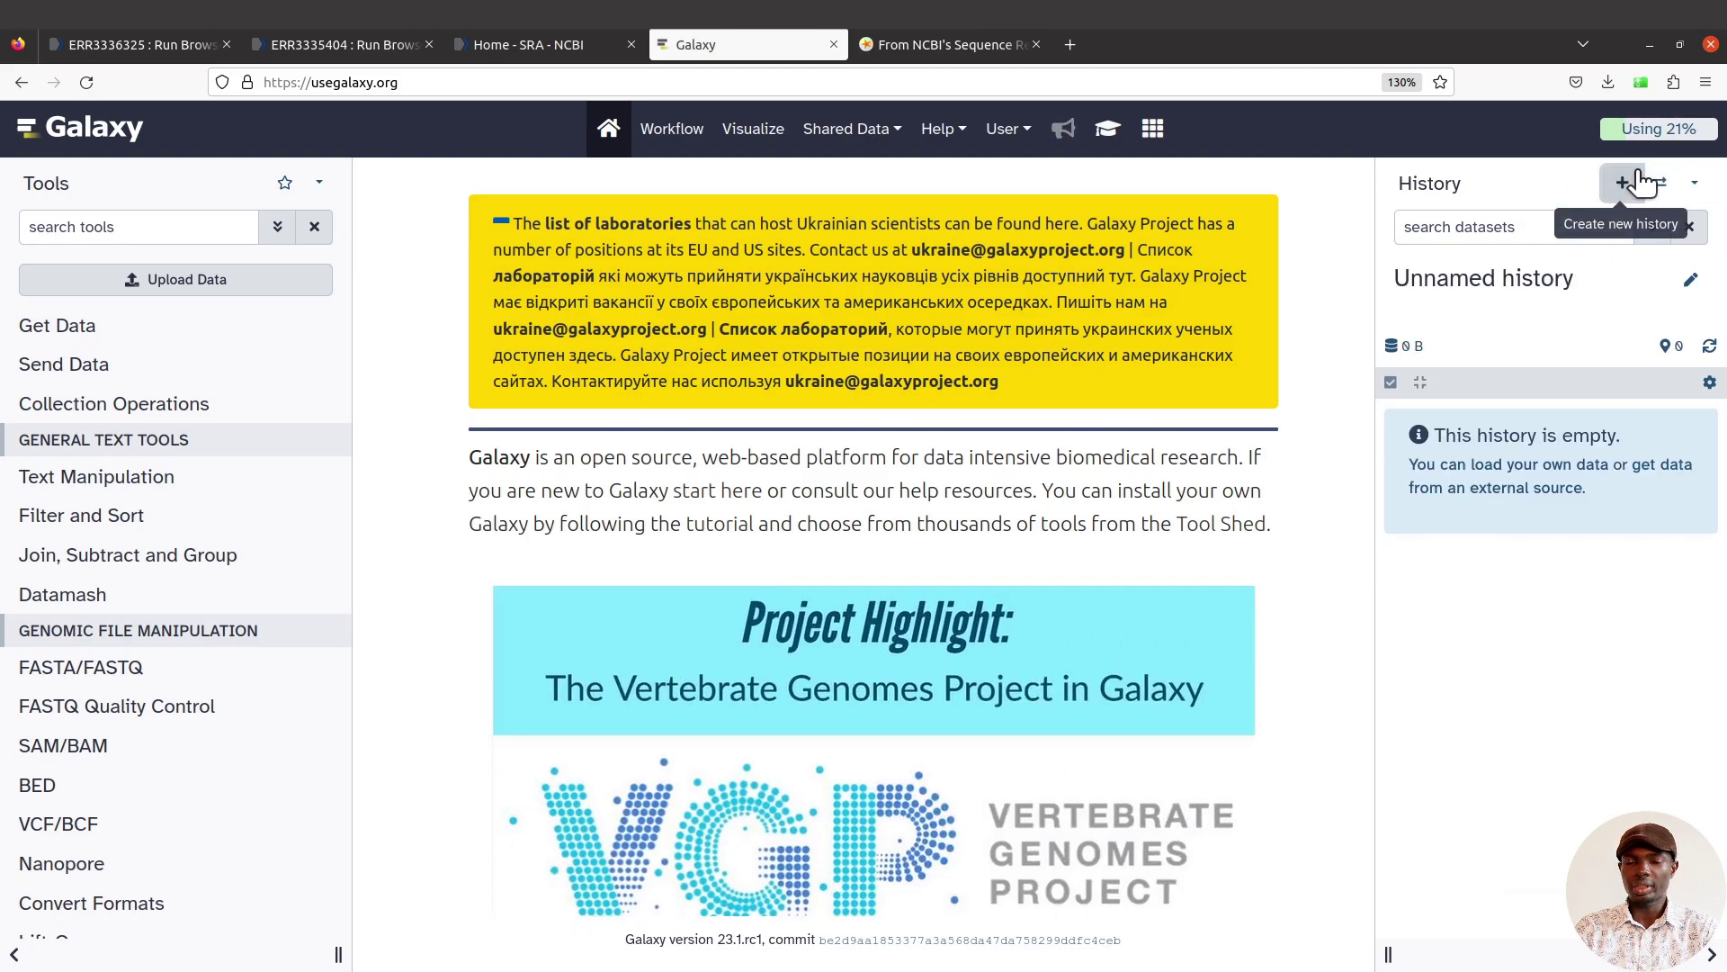
click(1690, 284)
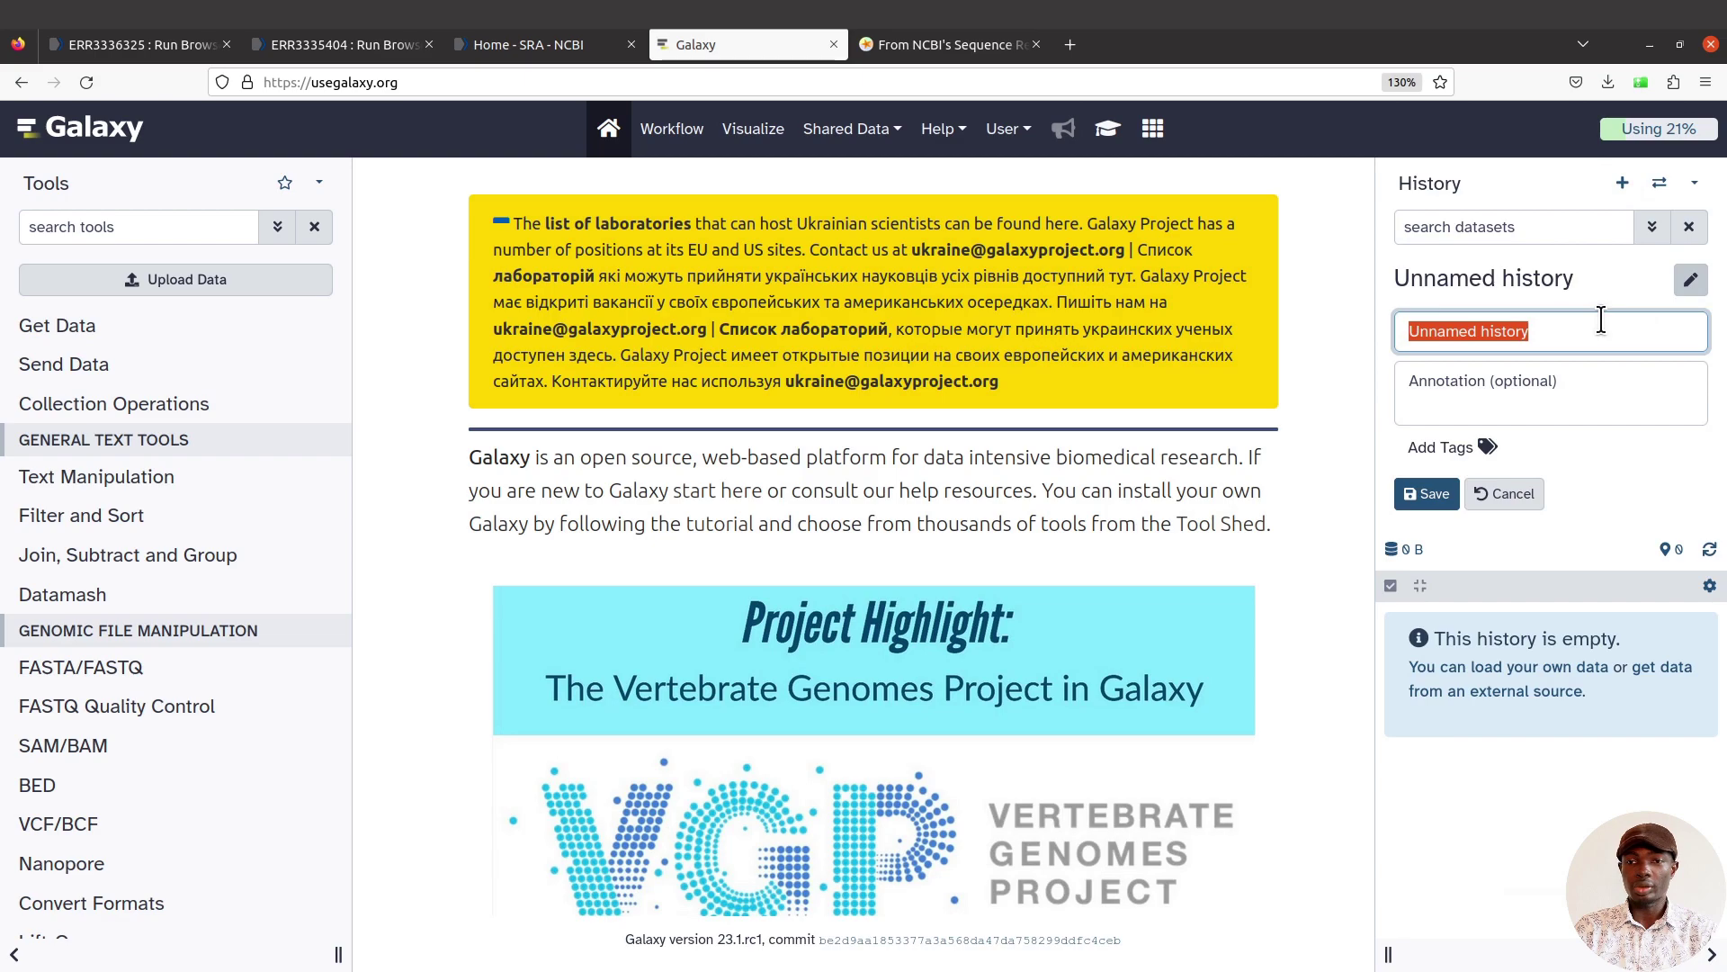
text(SRA Datasets)
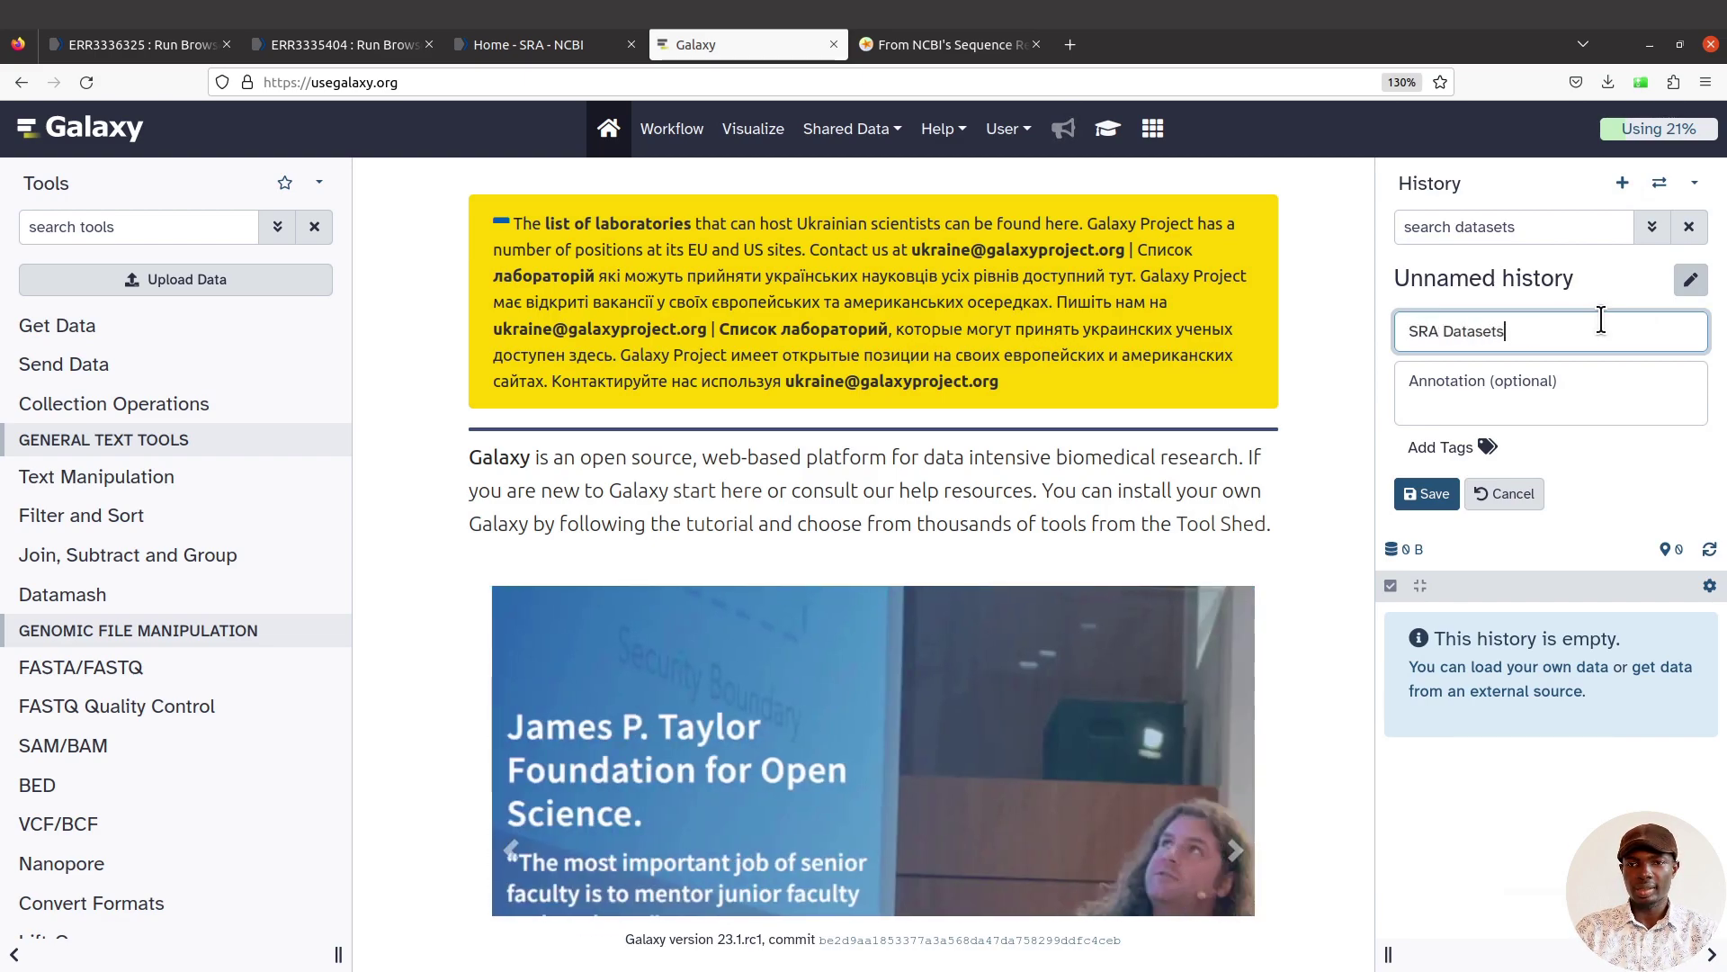
click(1426, 493)
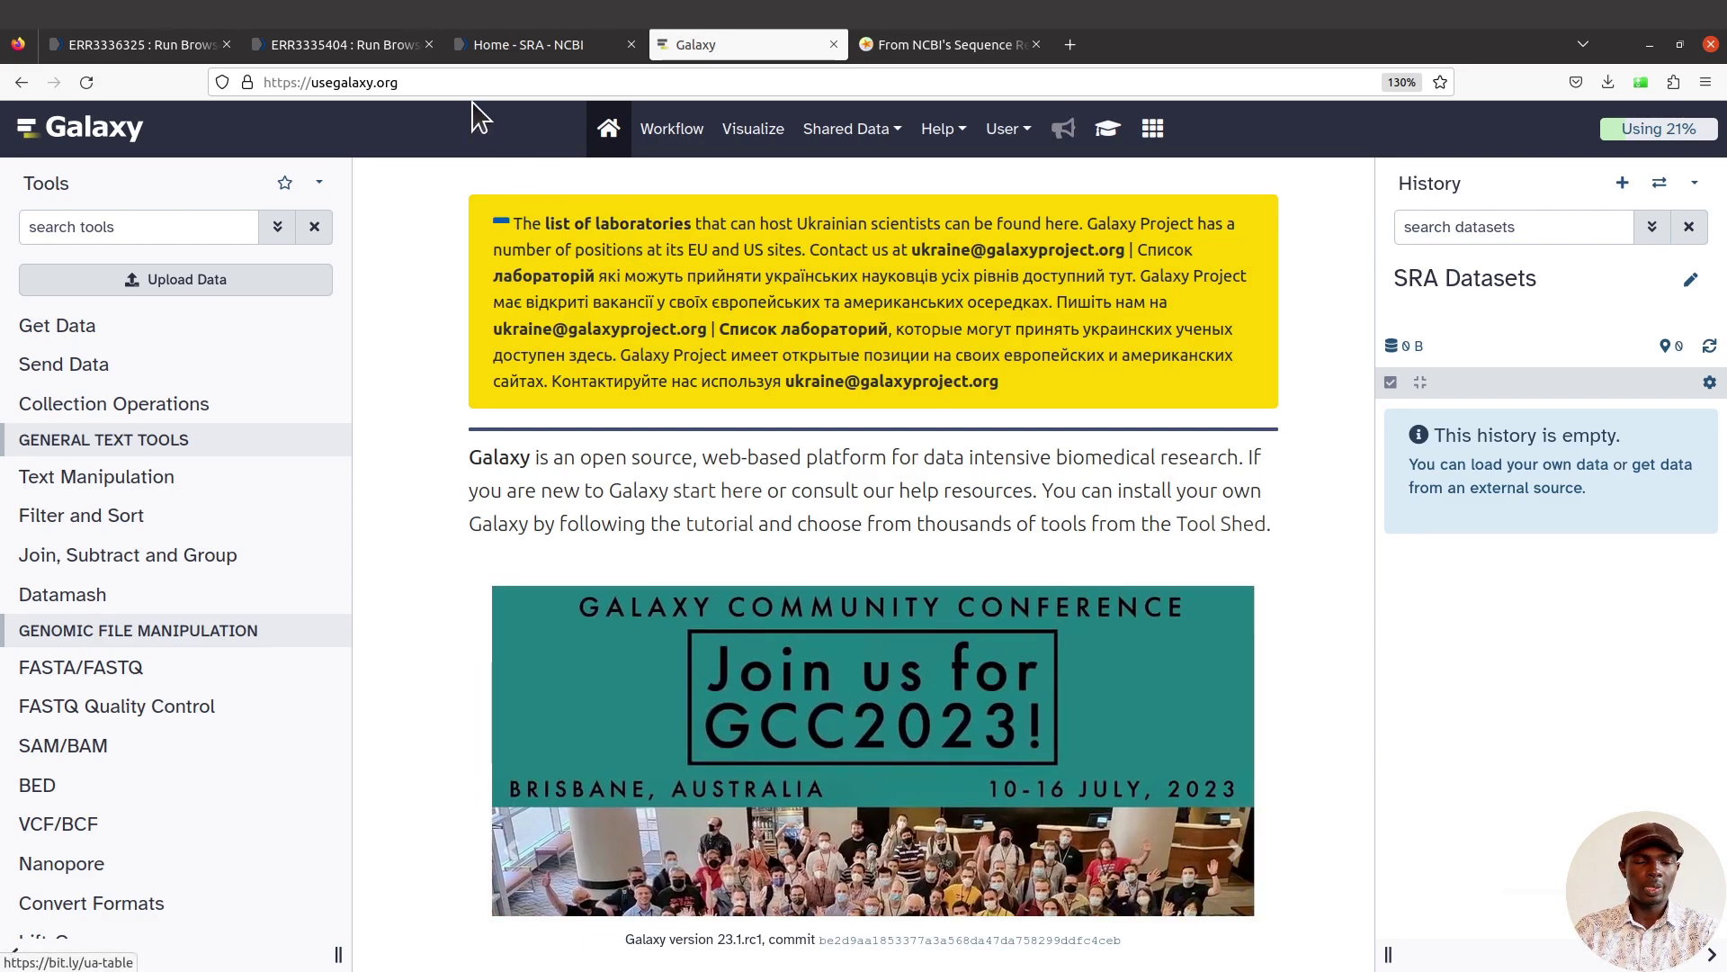
- Switch to the GridION sequencing run page in NCBI's Sequence Read Archive and copy its accession ERR3336325 from the heading
click(310, 52)
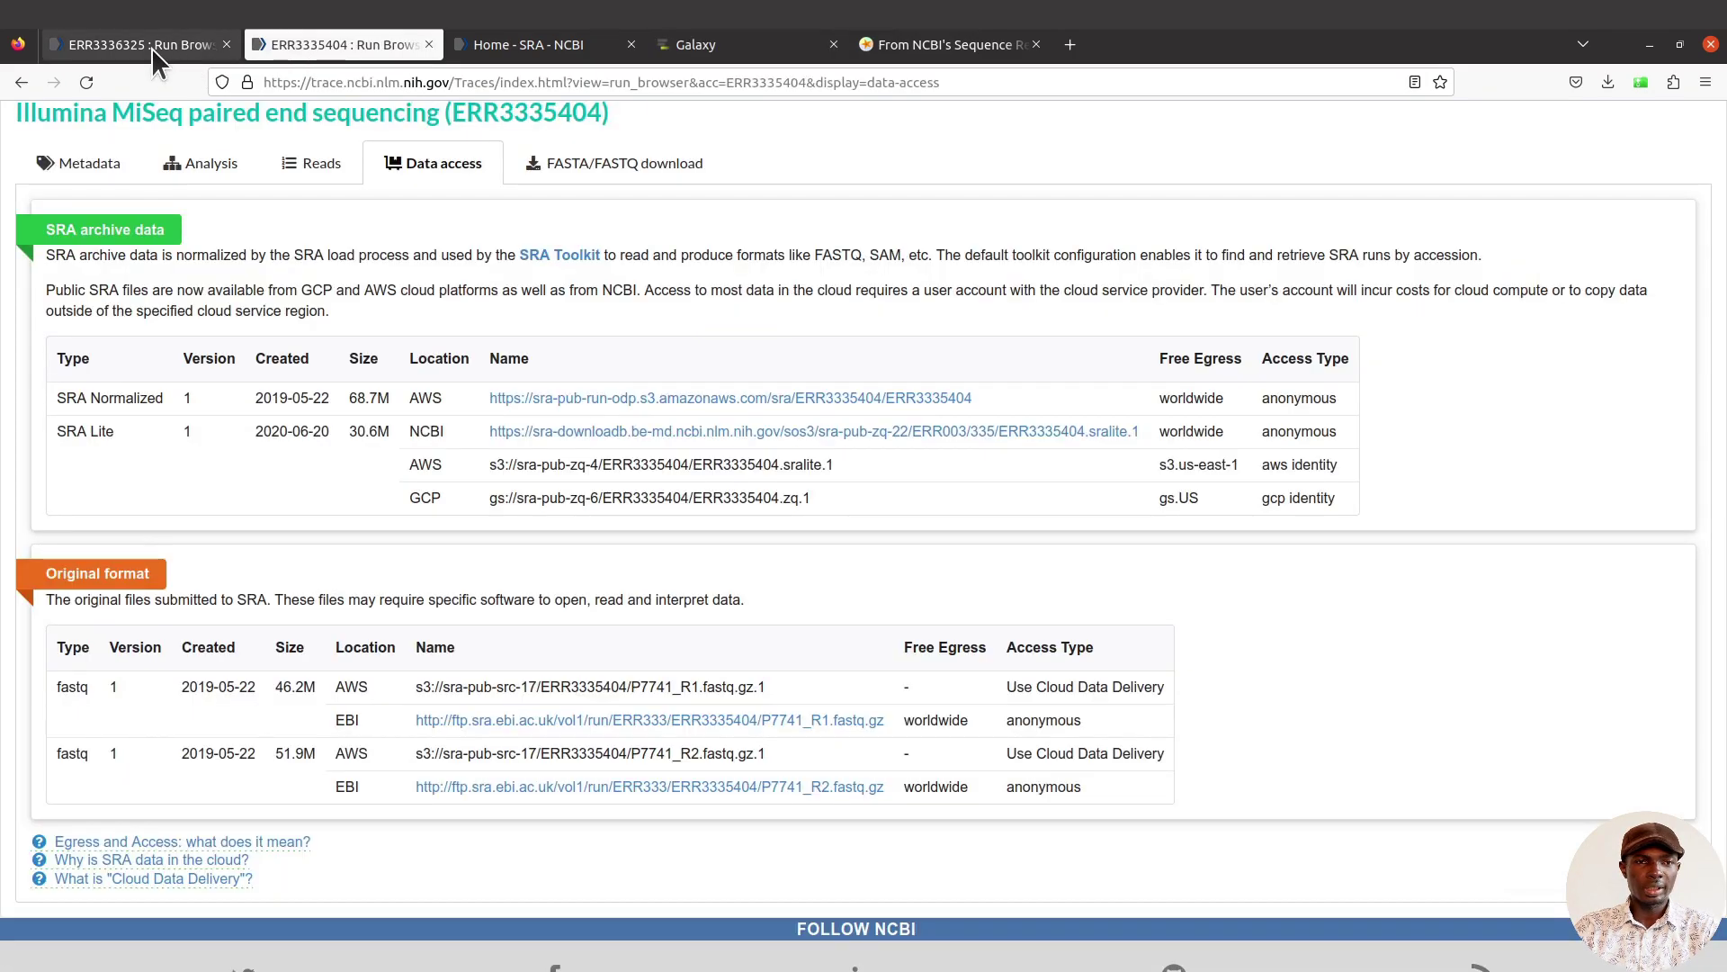
click(151, 46)
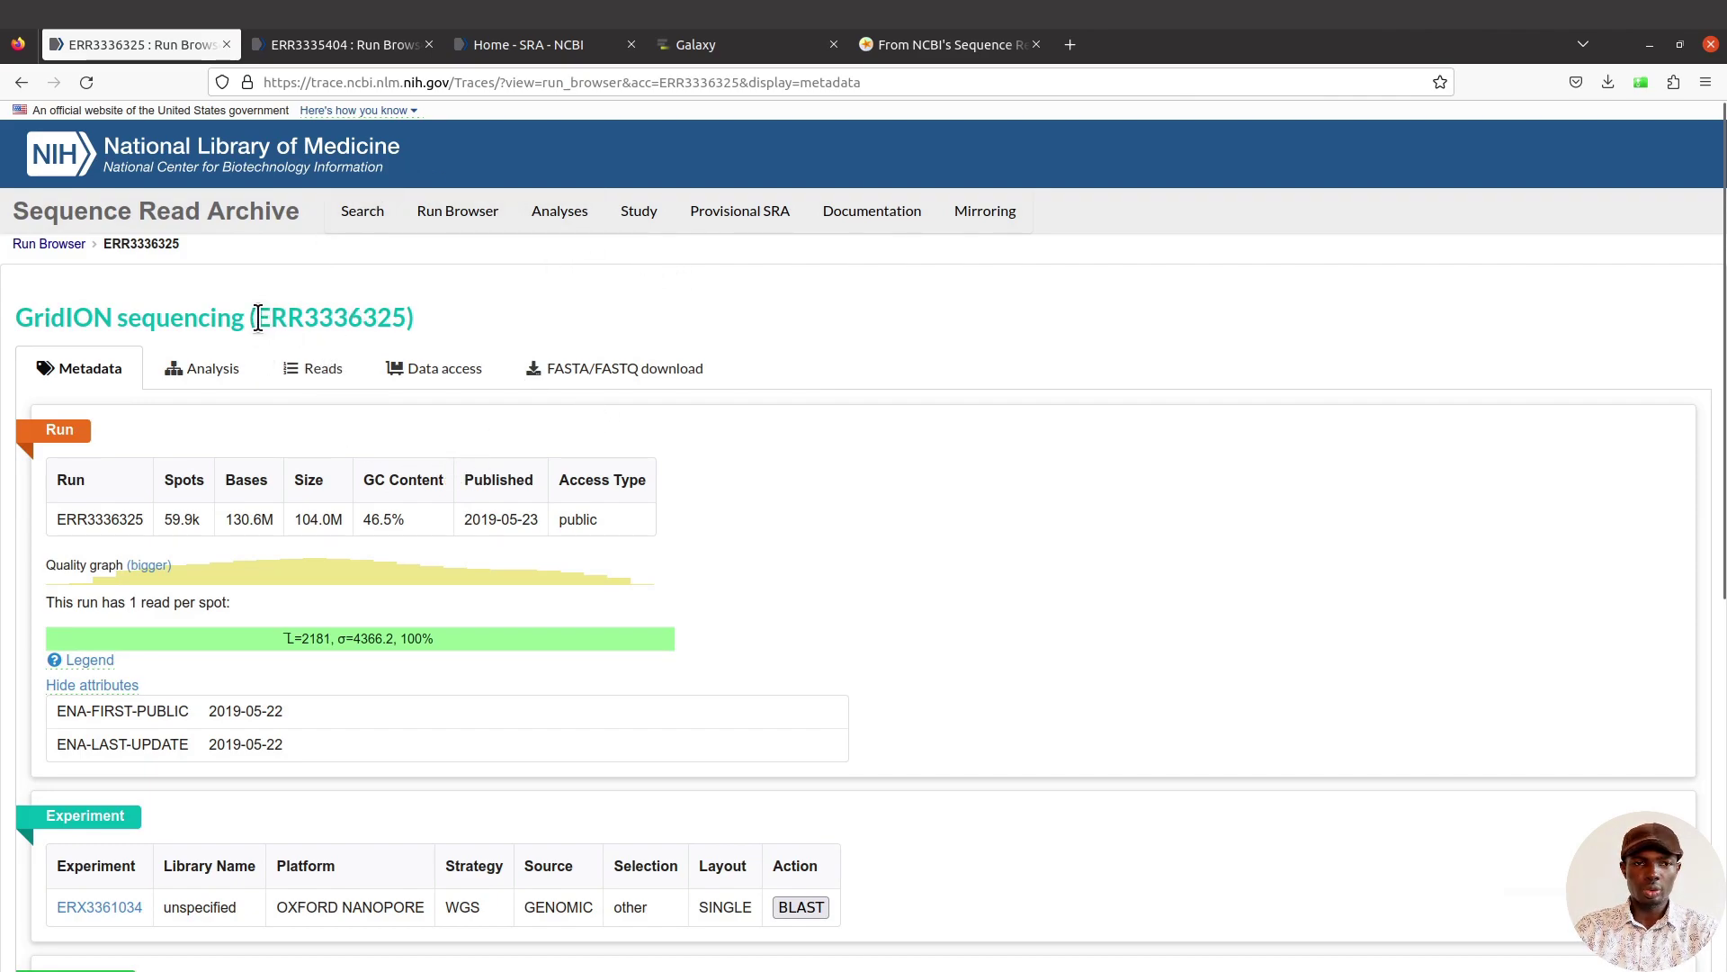
drag(258, 319, 407, 325)
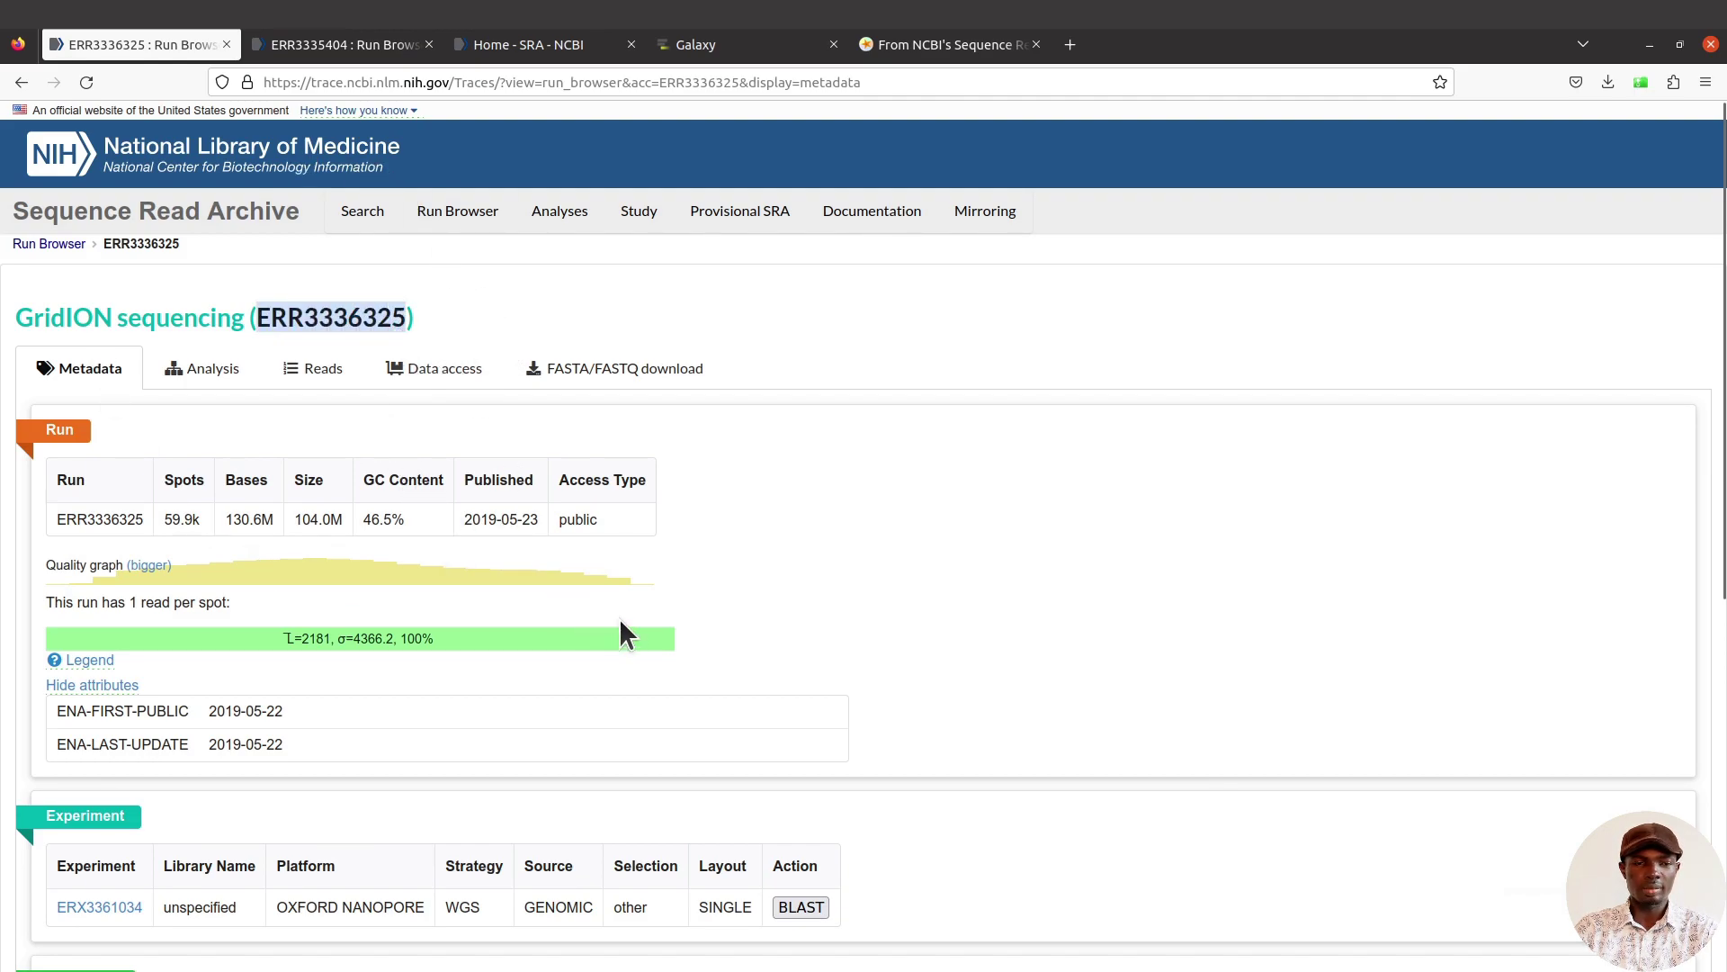
scroll(591, 585, down, 3)
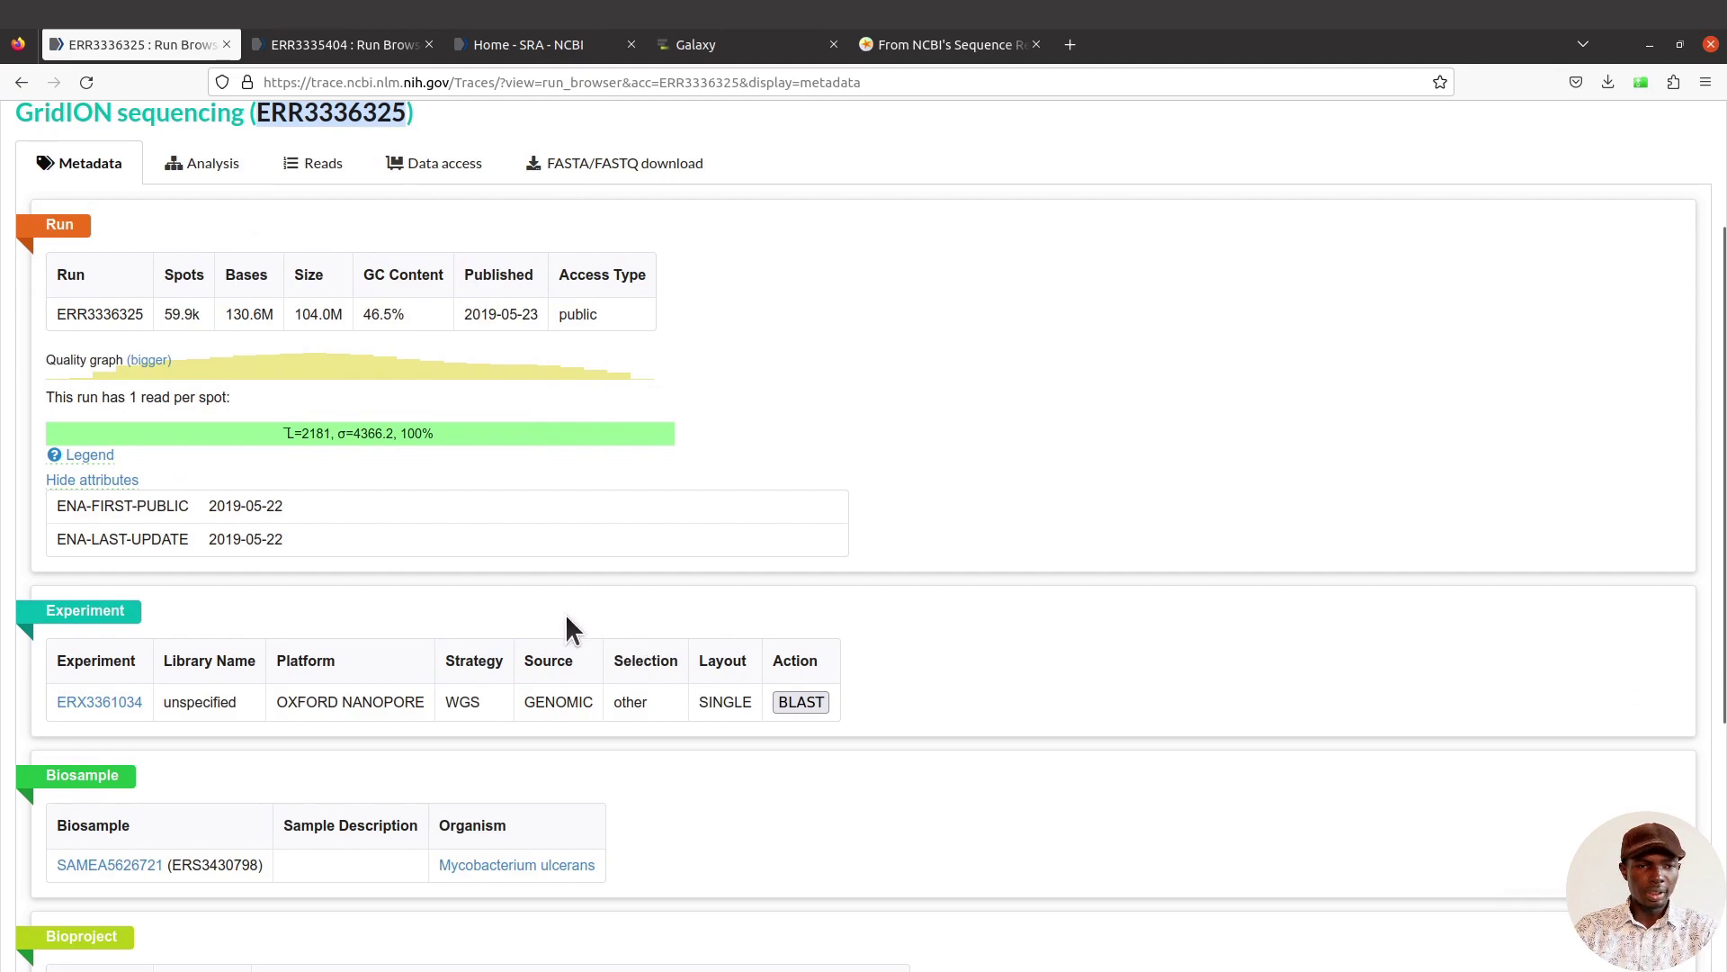
scroll(594, 648, up, 3)
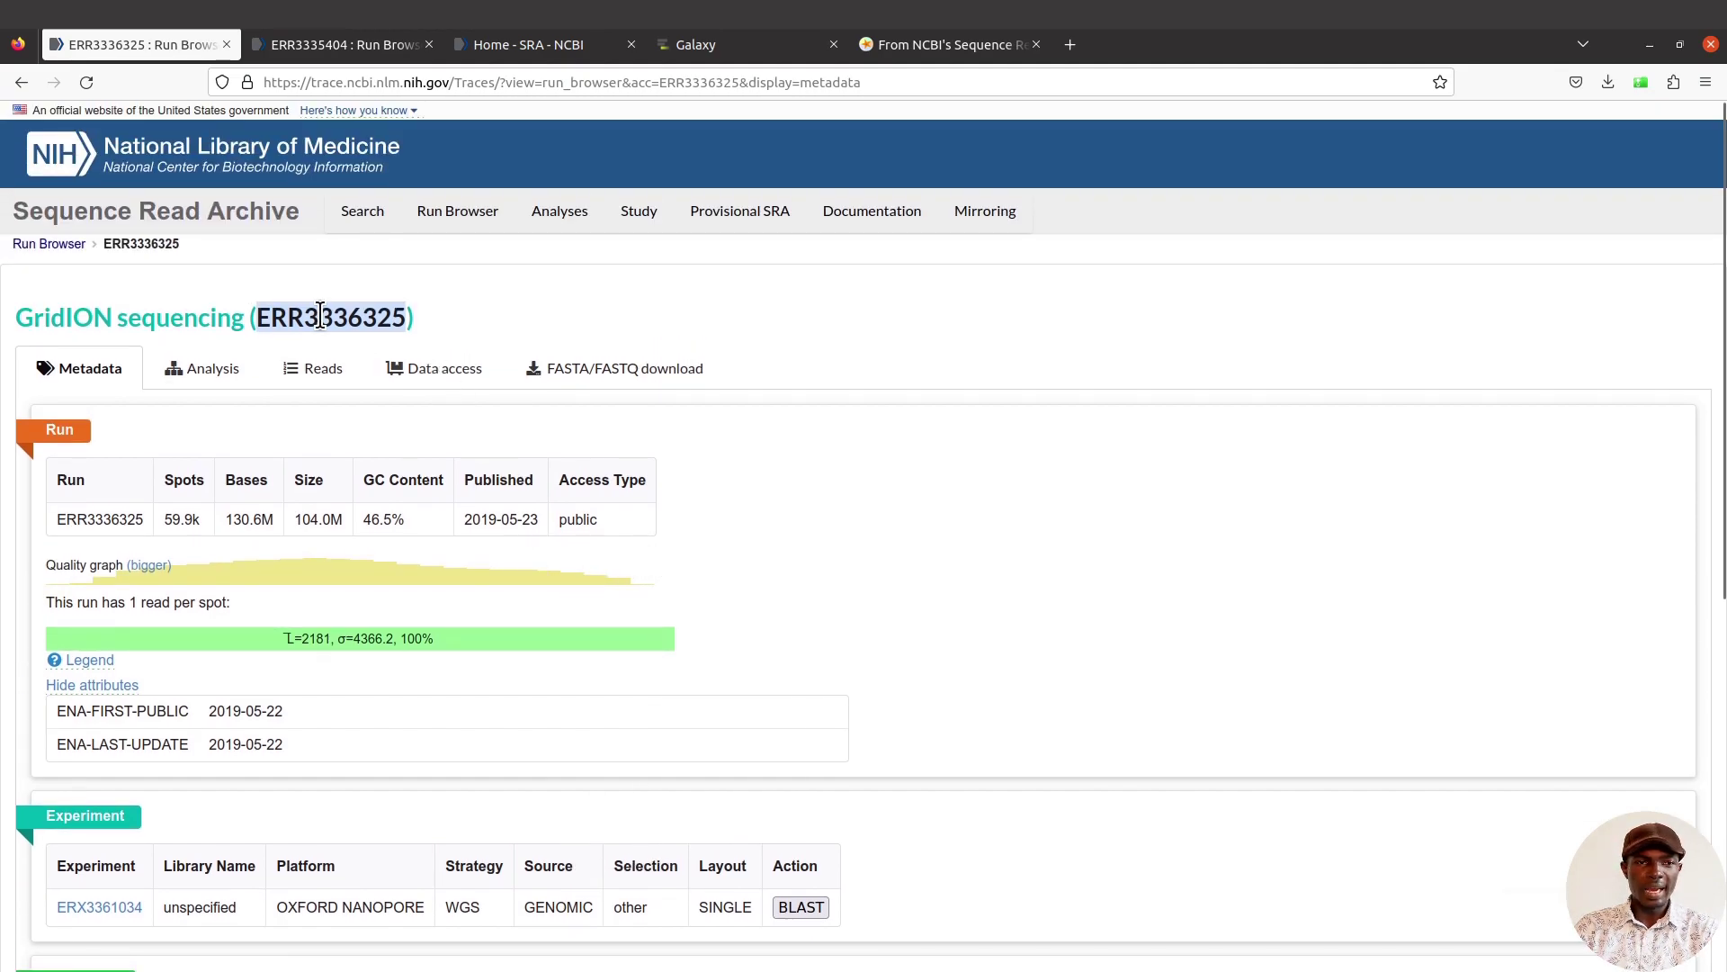
click(155, 248)
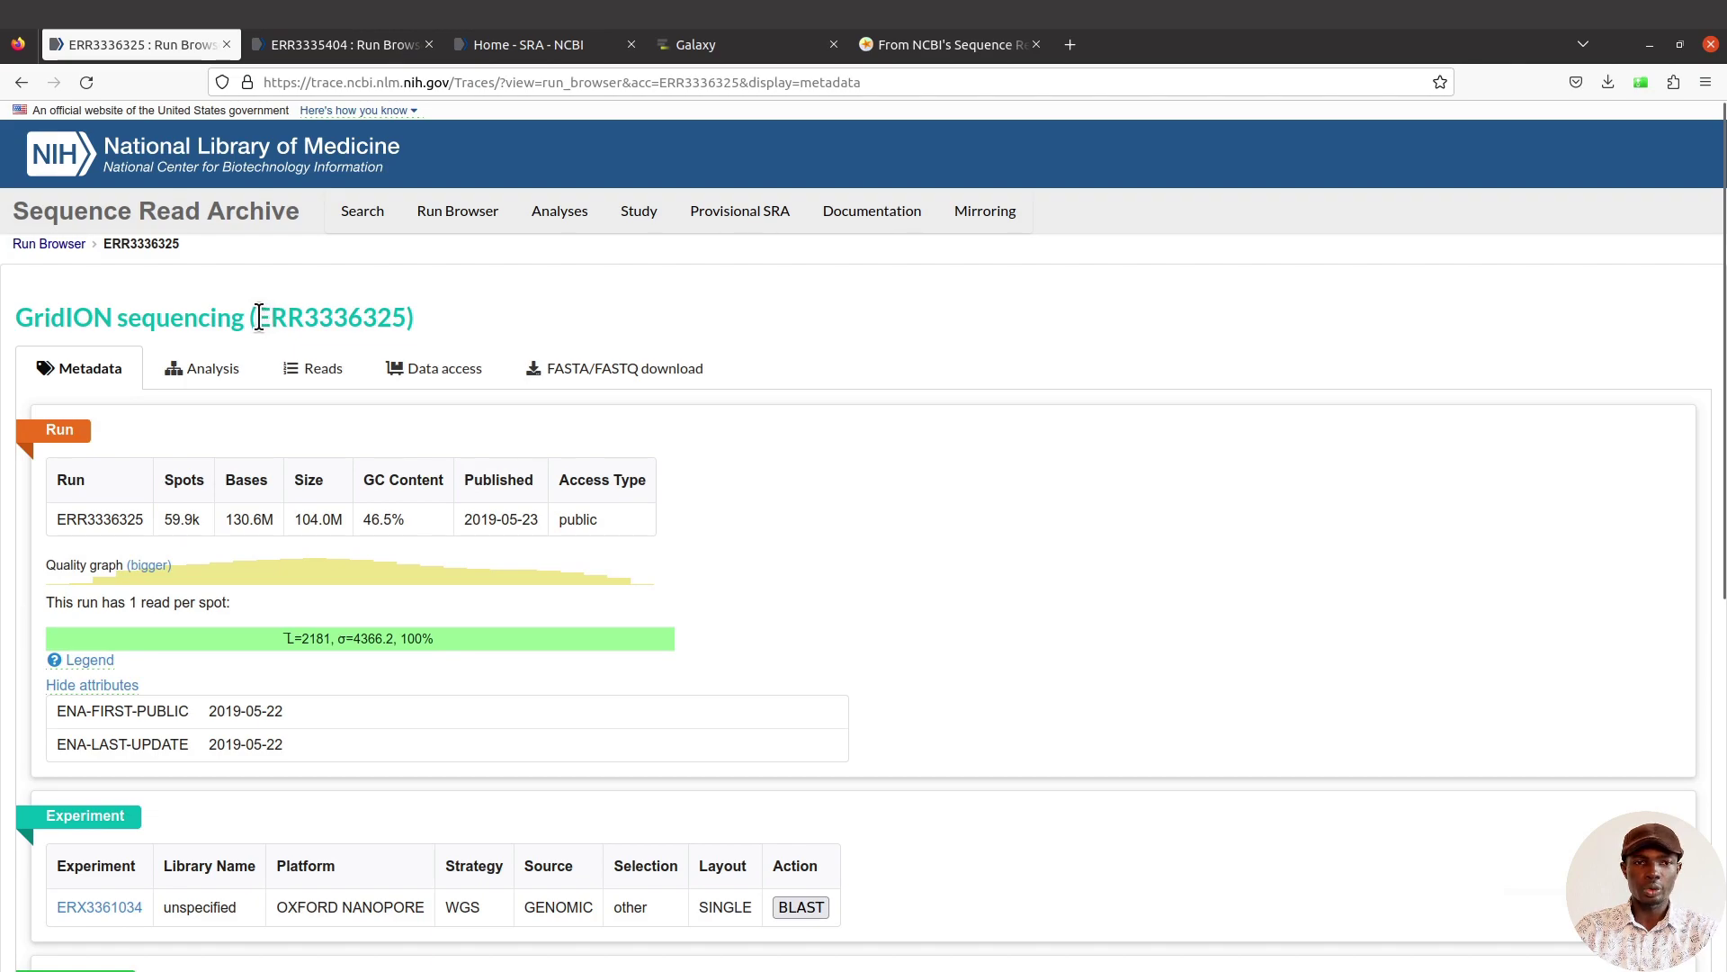
drag(255, 316, 406, 327)
right_click(396, 329)
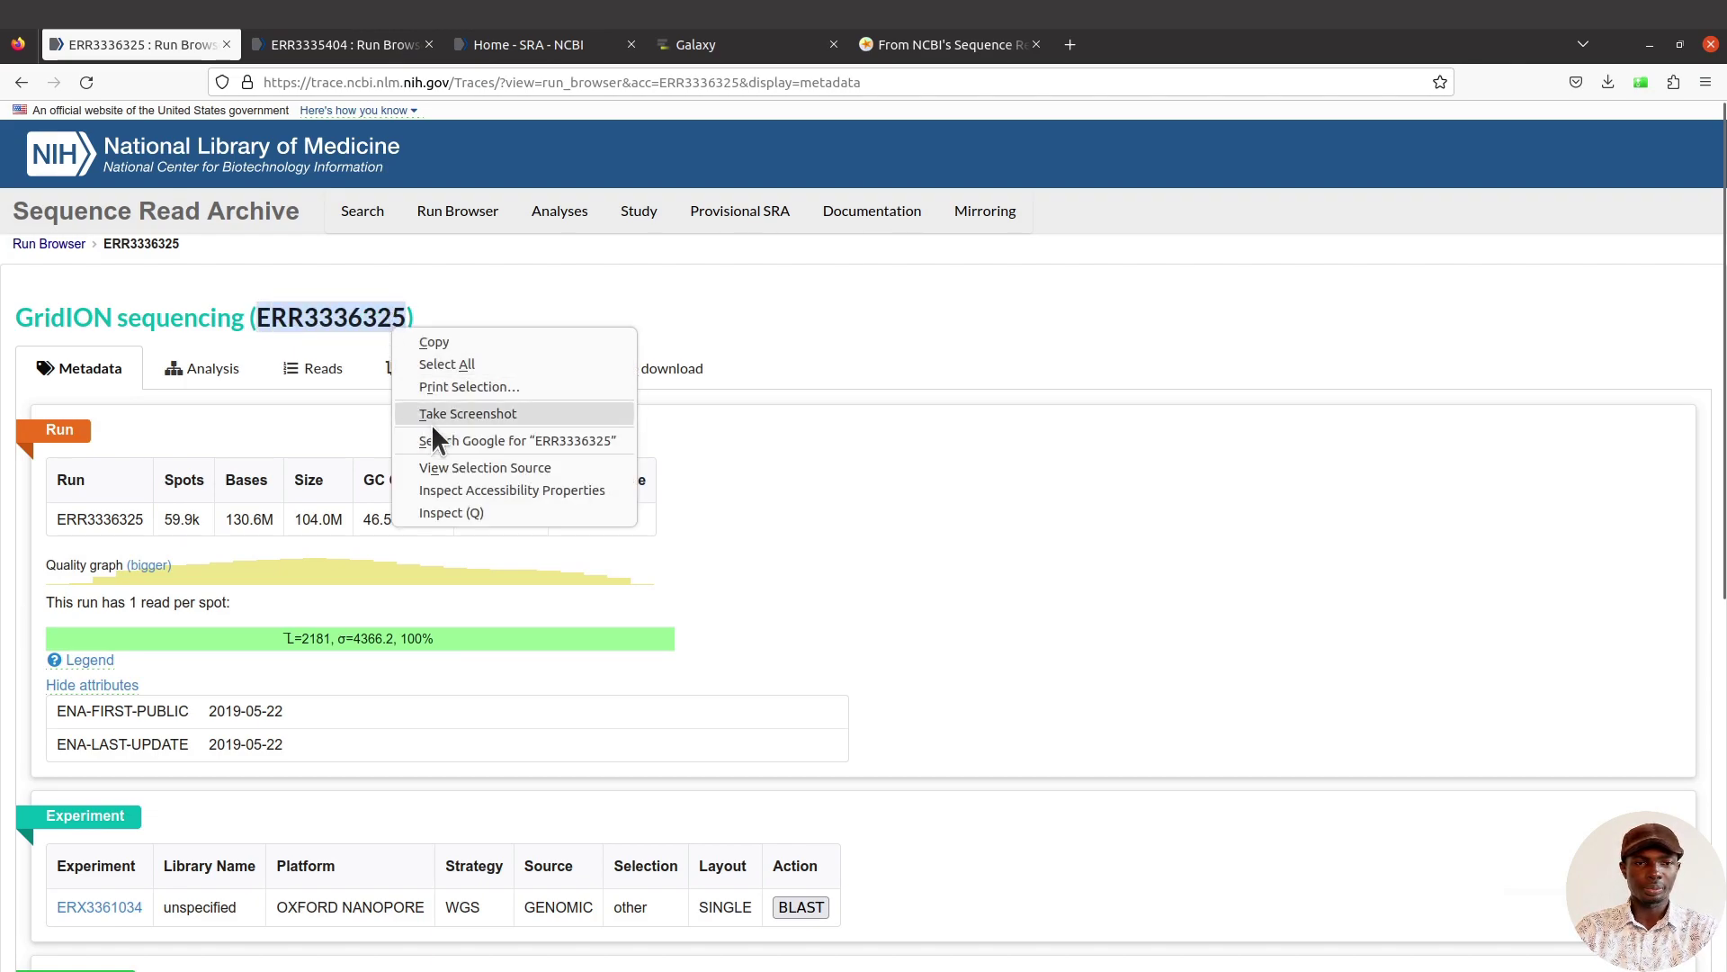
click(446, 344)
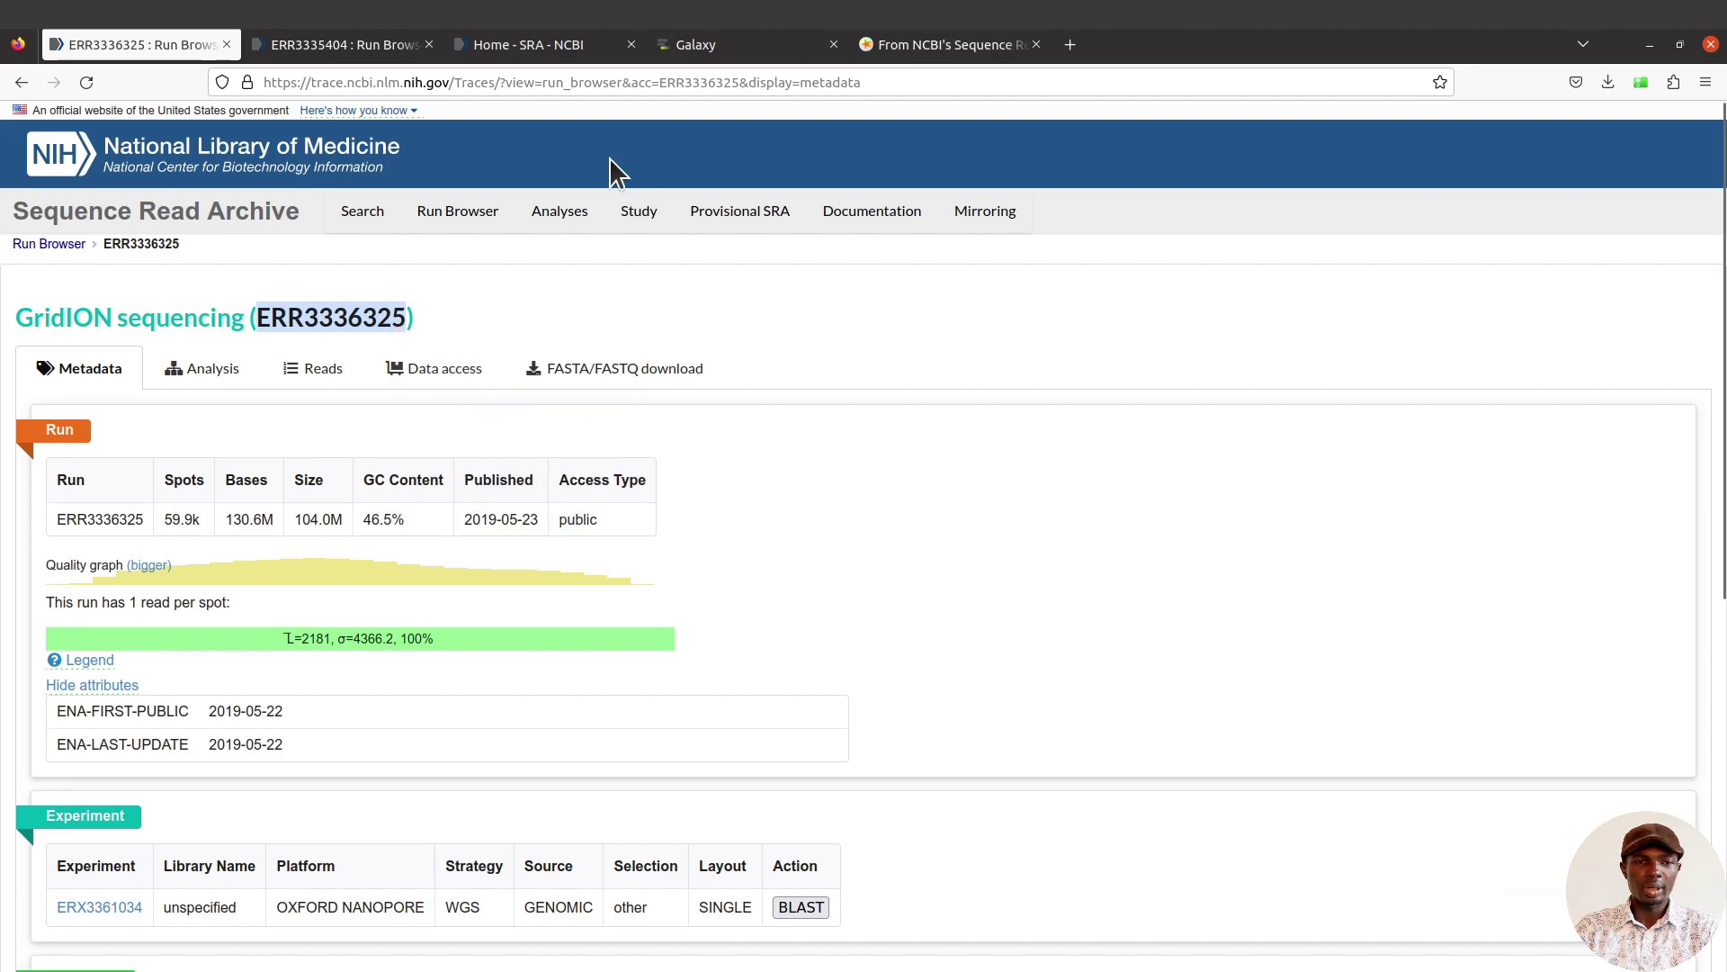
- Switch back to Galaxy, search the tools for "sra" and clear the search
click(730, 44)
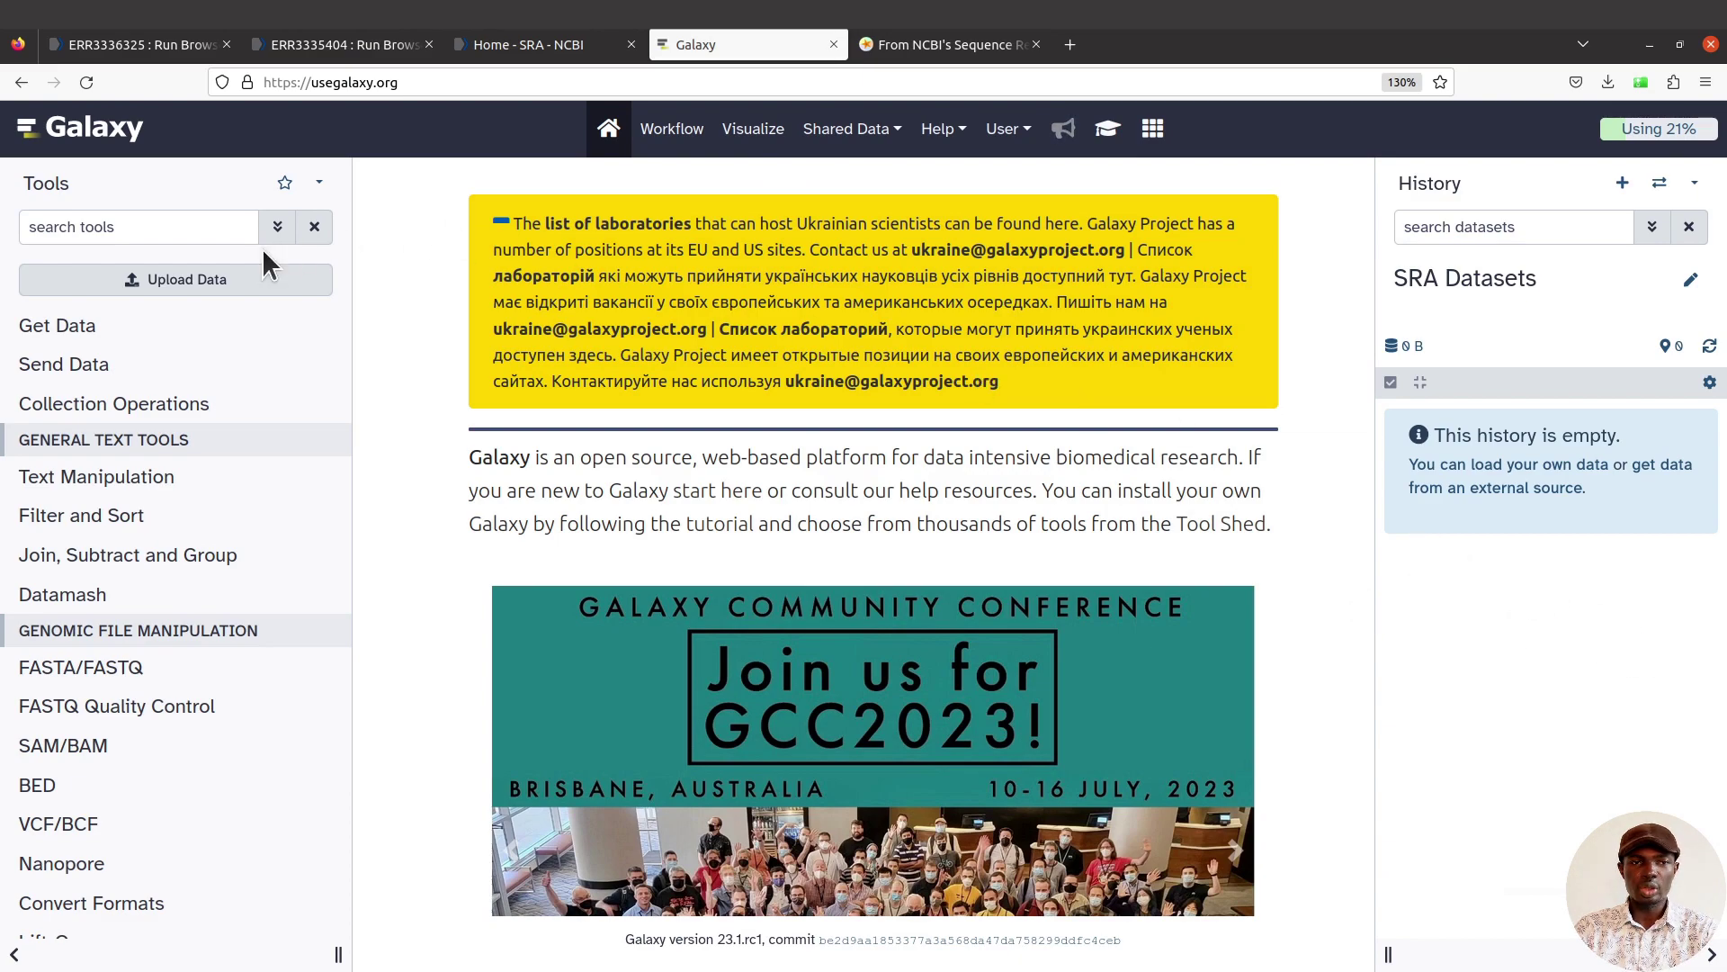
click(123, 227)
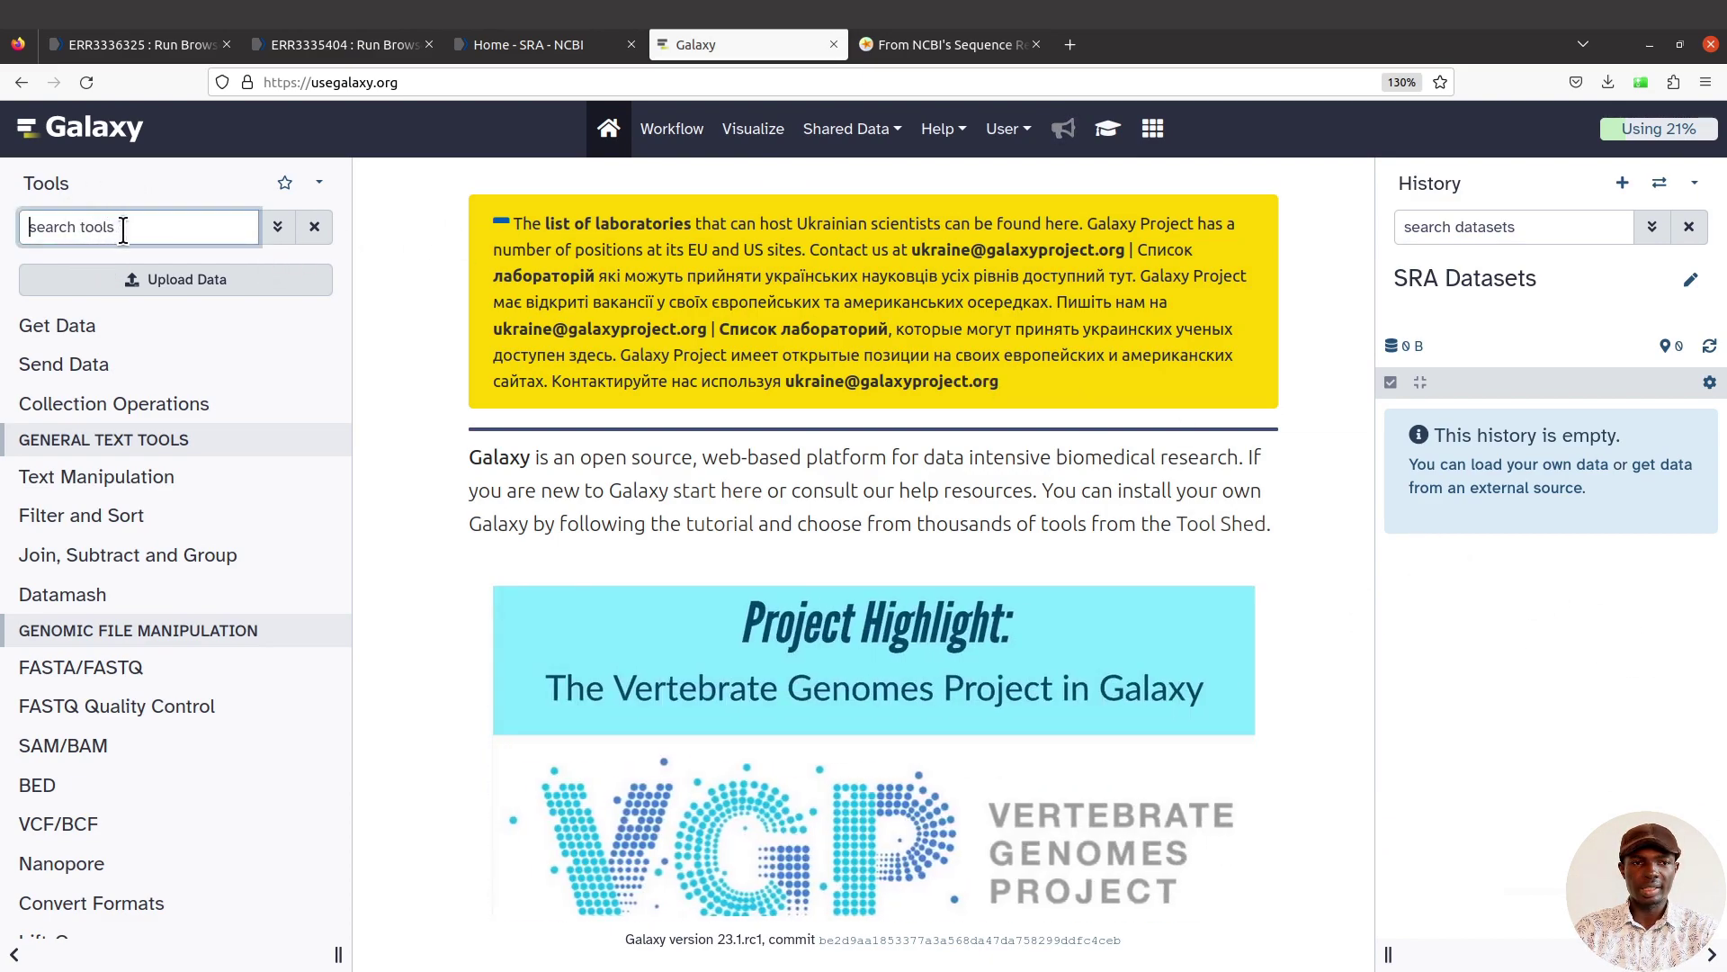
text(sra)
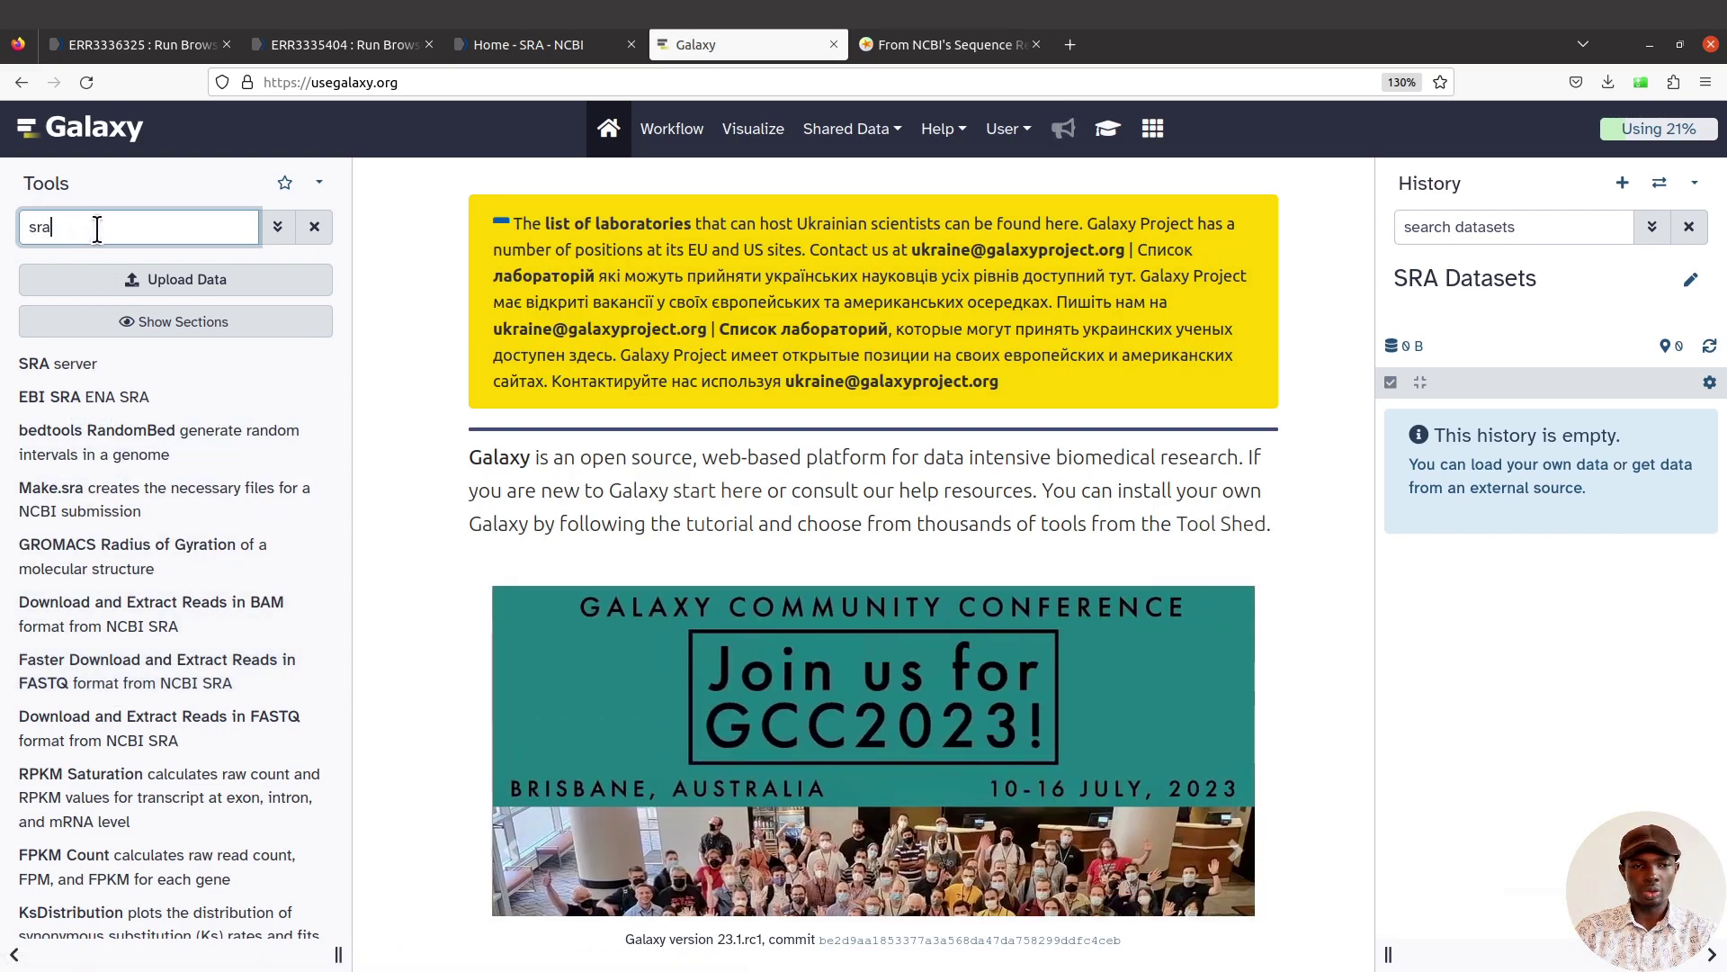
key(BackSpace)
key(BackSpace)
key(BackSpace)
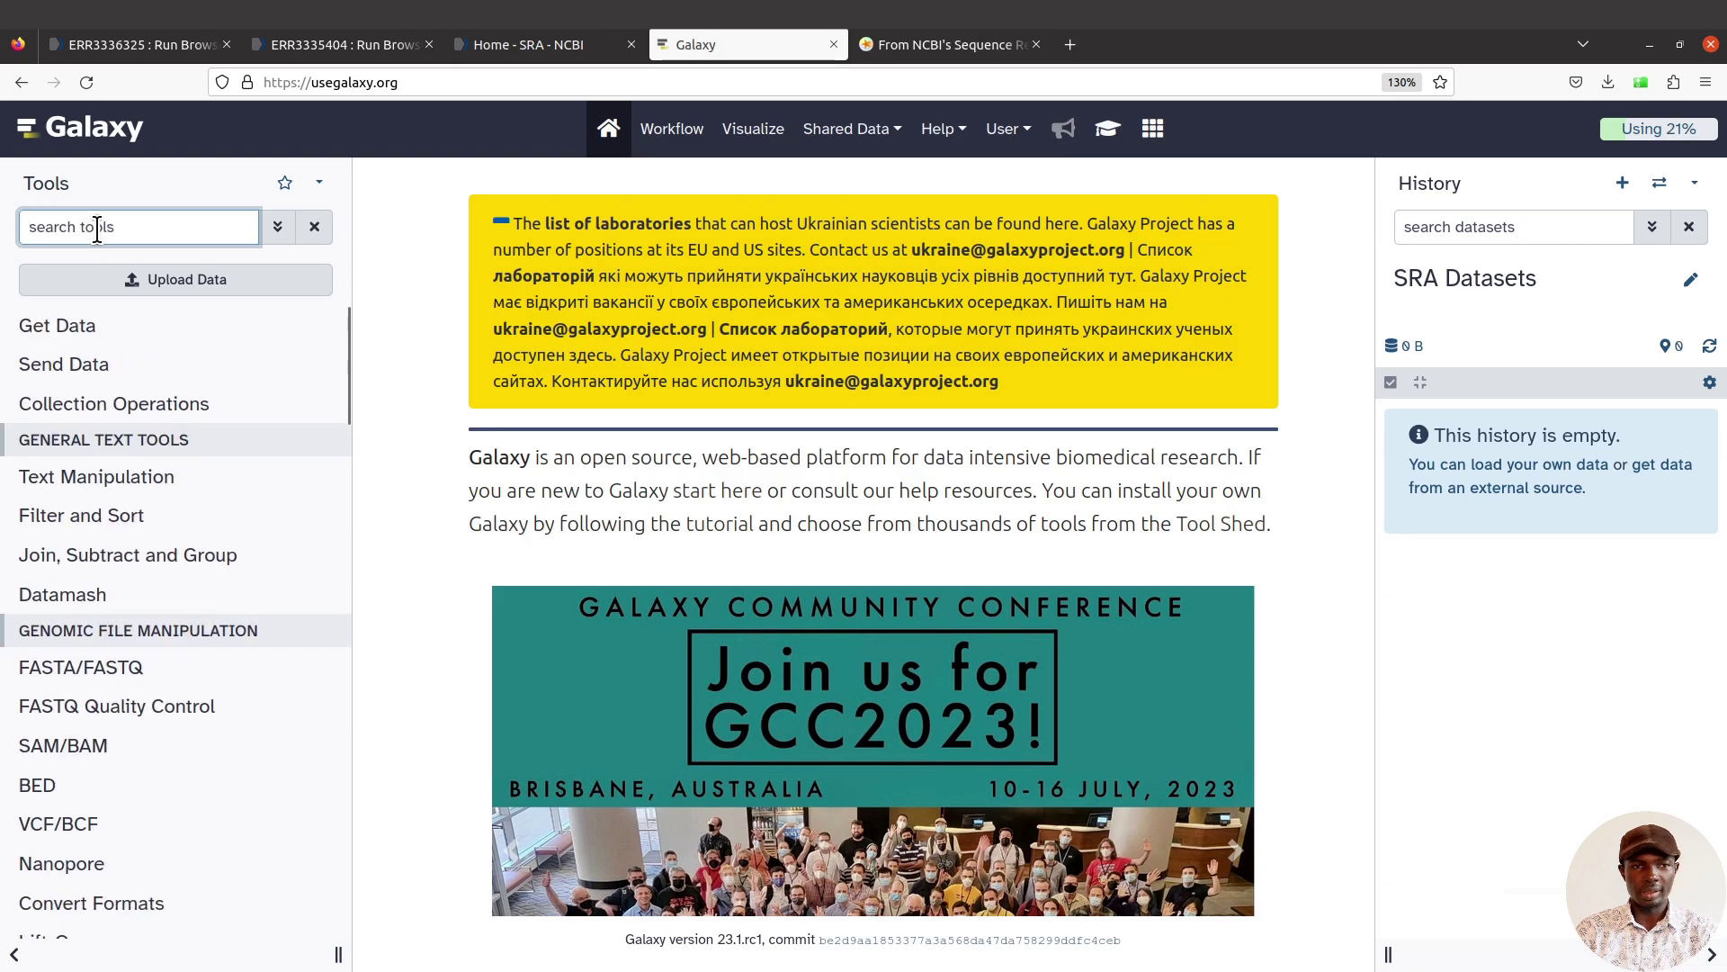
- Search the tools for "faster download" and open Faster Download and Extract Reads in FASTQ
text(faster)
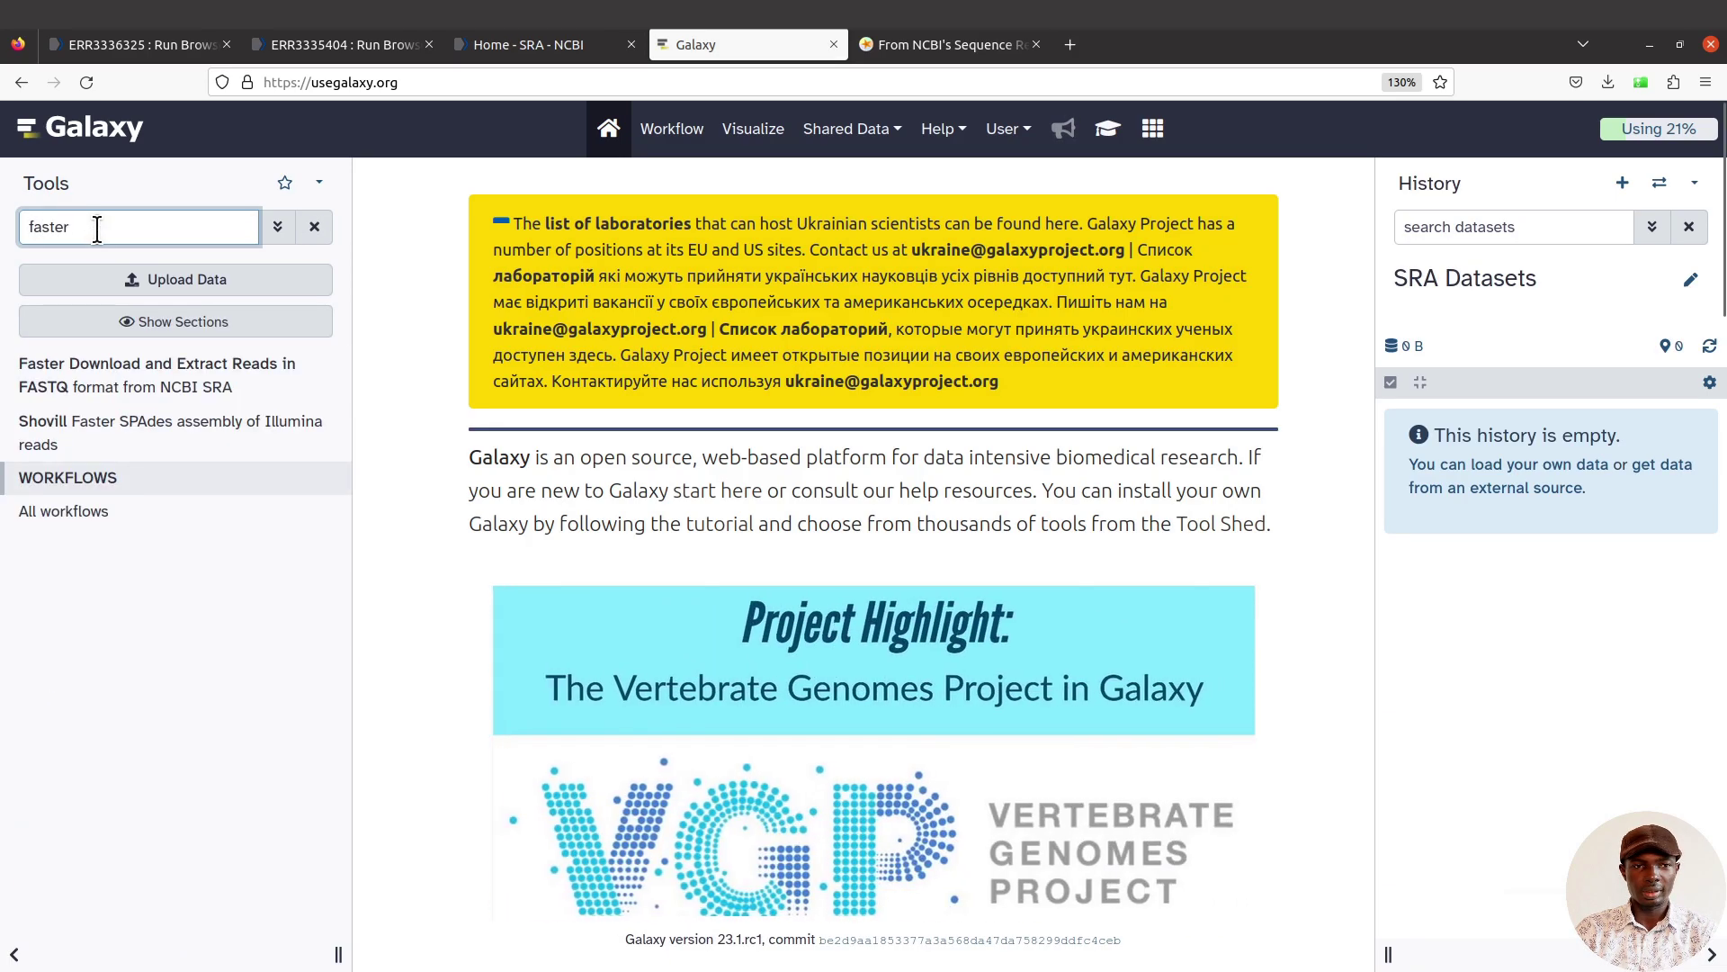
text( download)
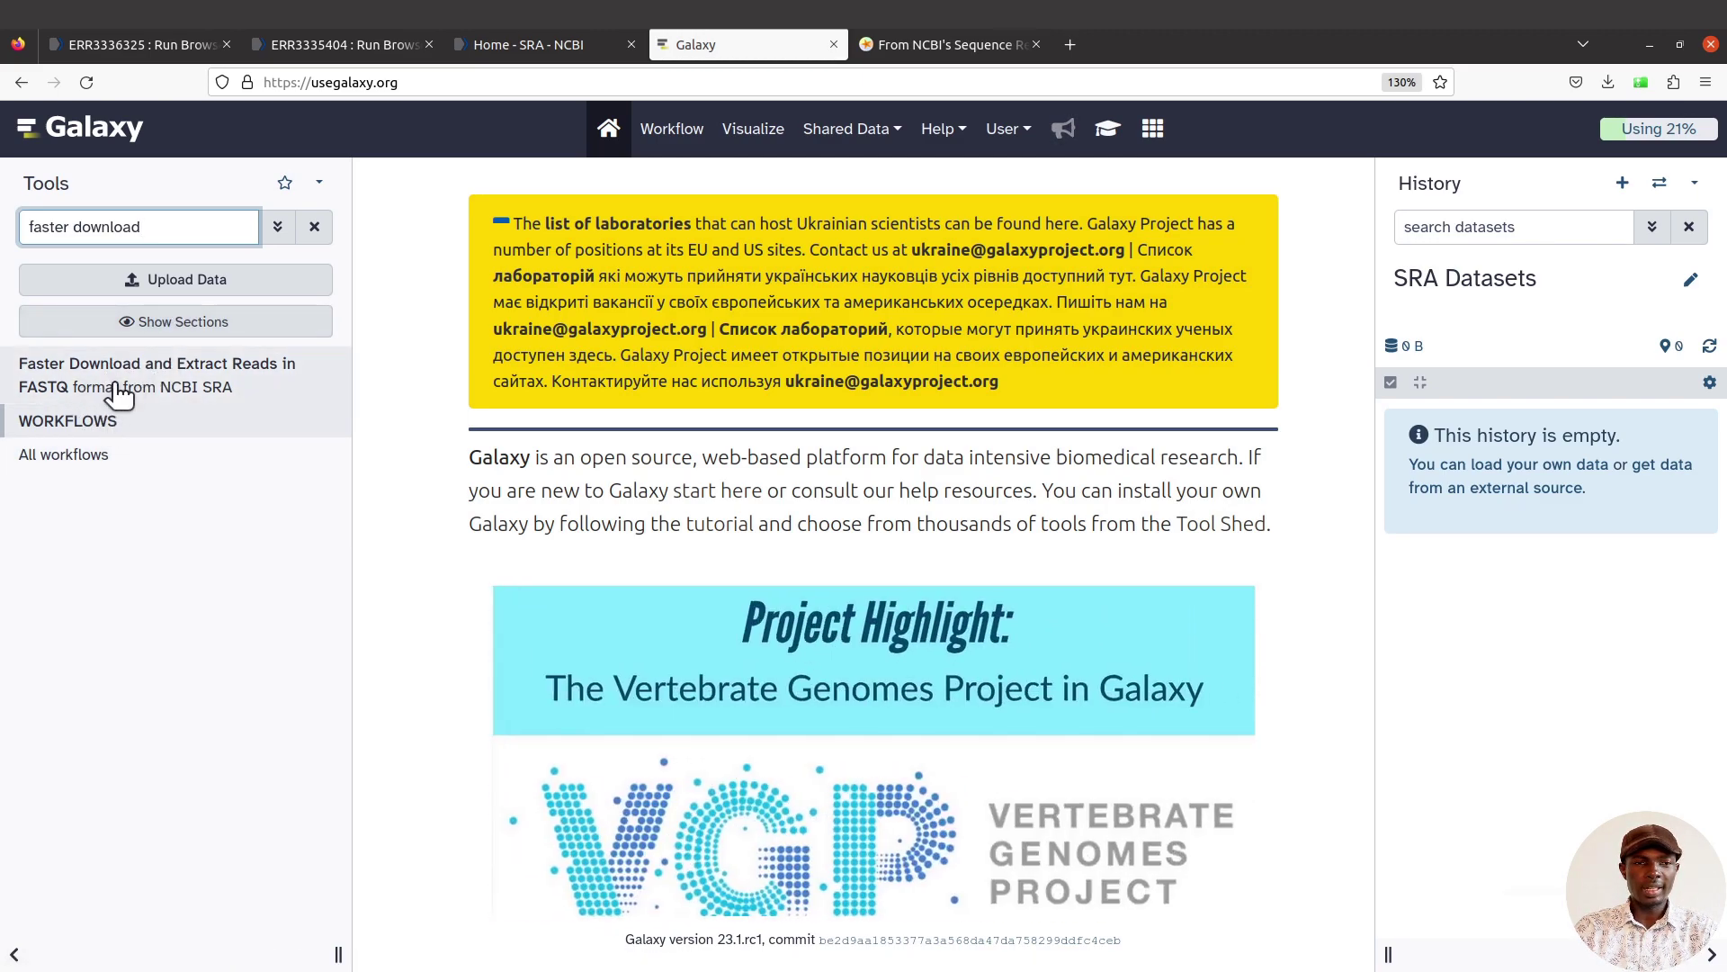
click(118, 378)
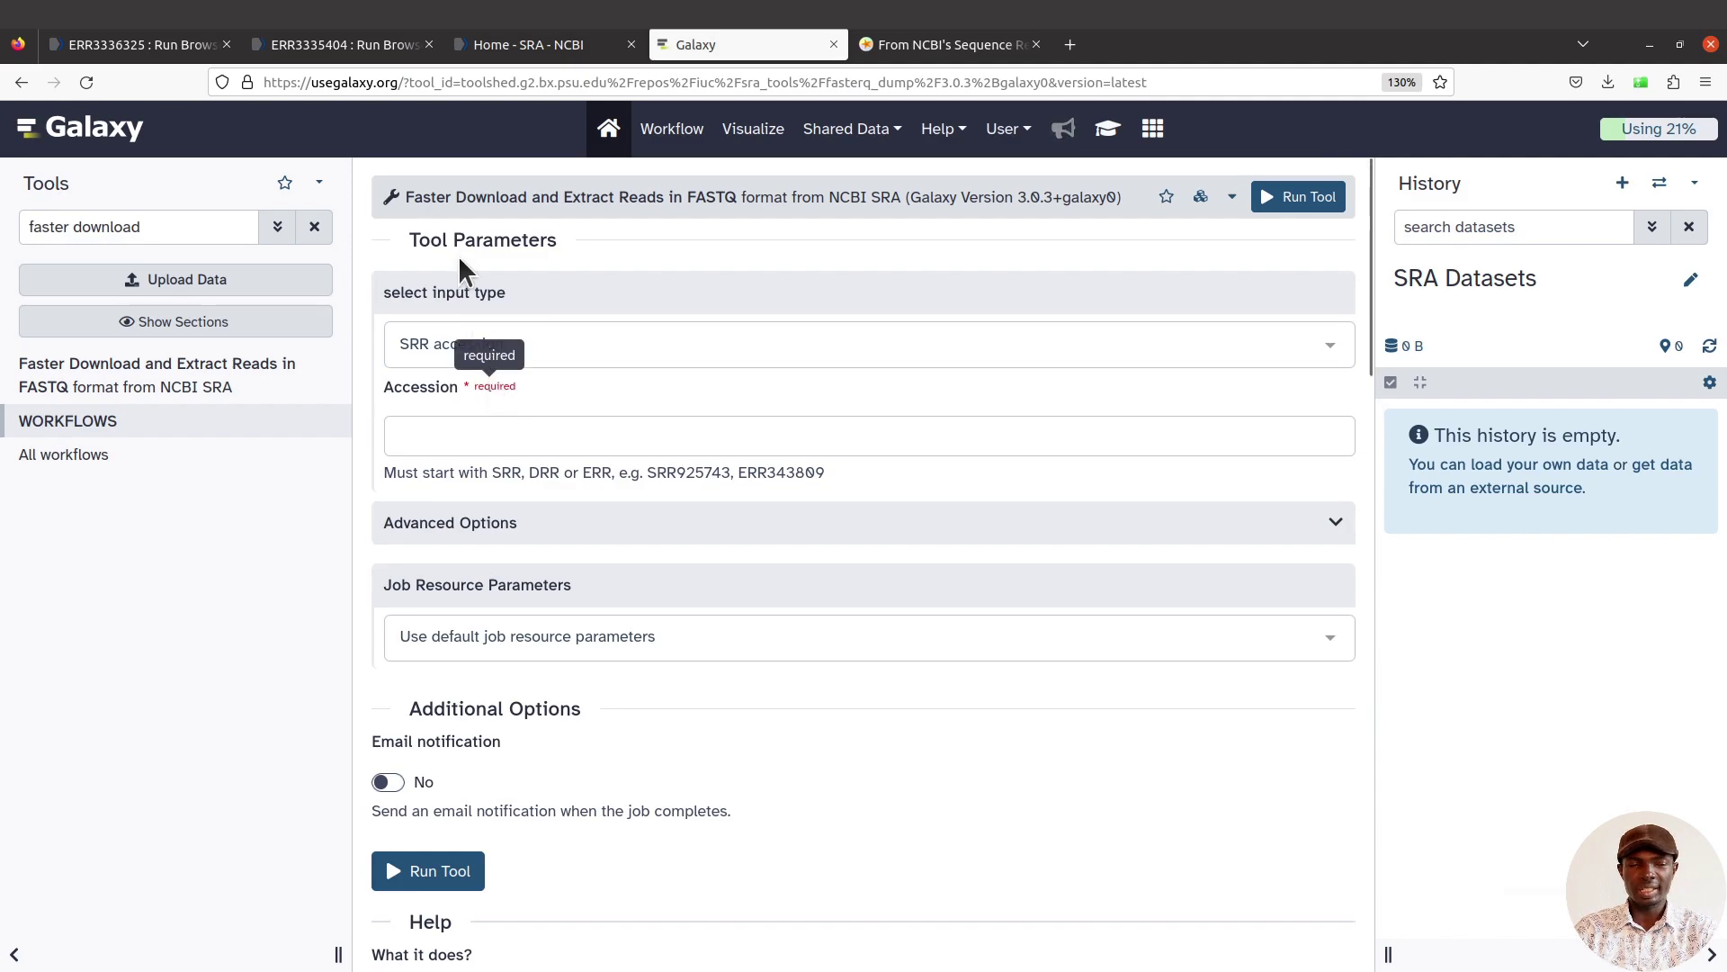
click(144, 45)
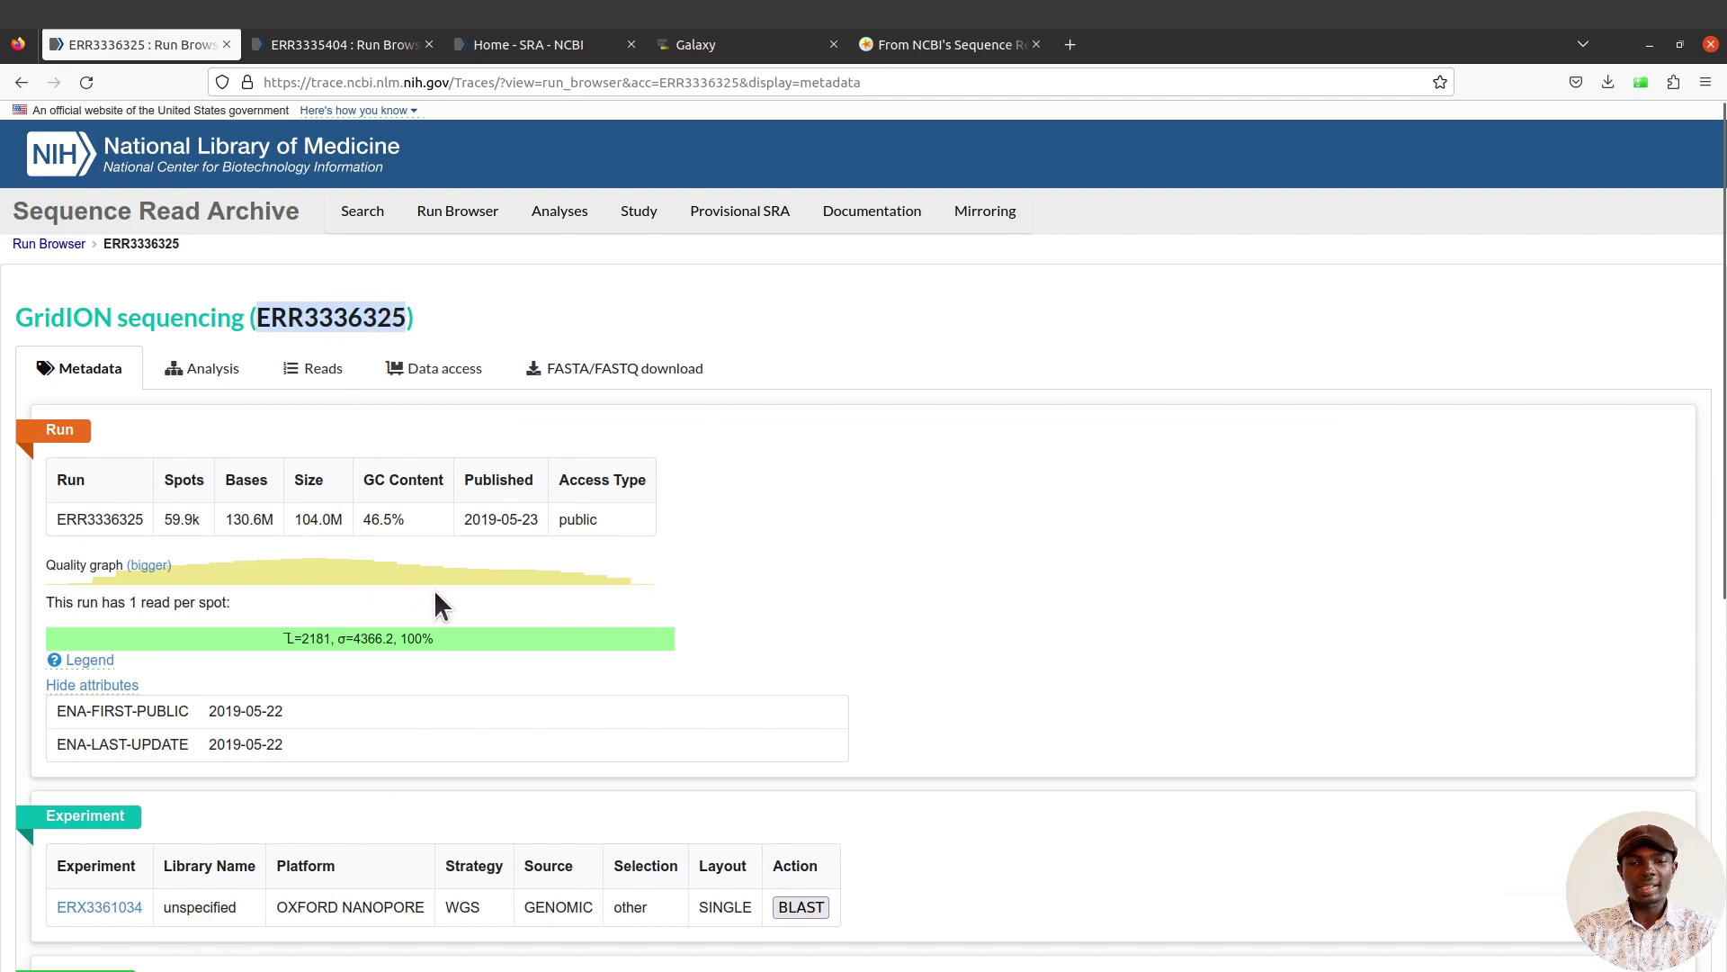
scroll(447, 592, down, 2)
scroll(449, 594, down, 1)
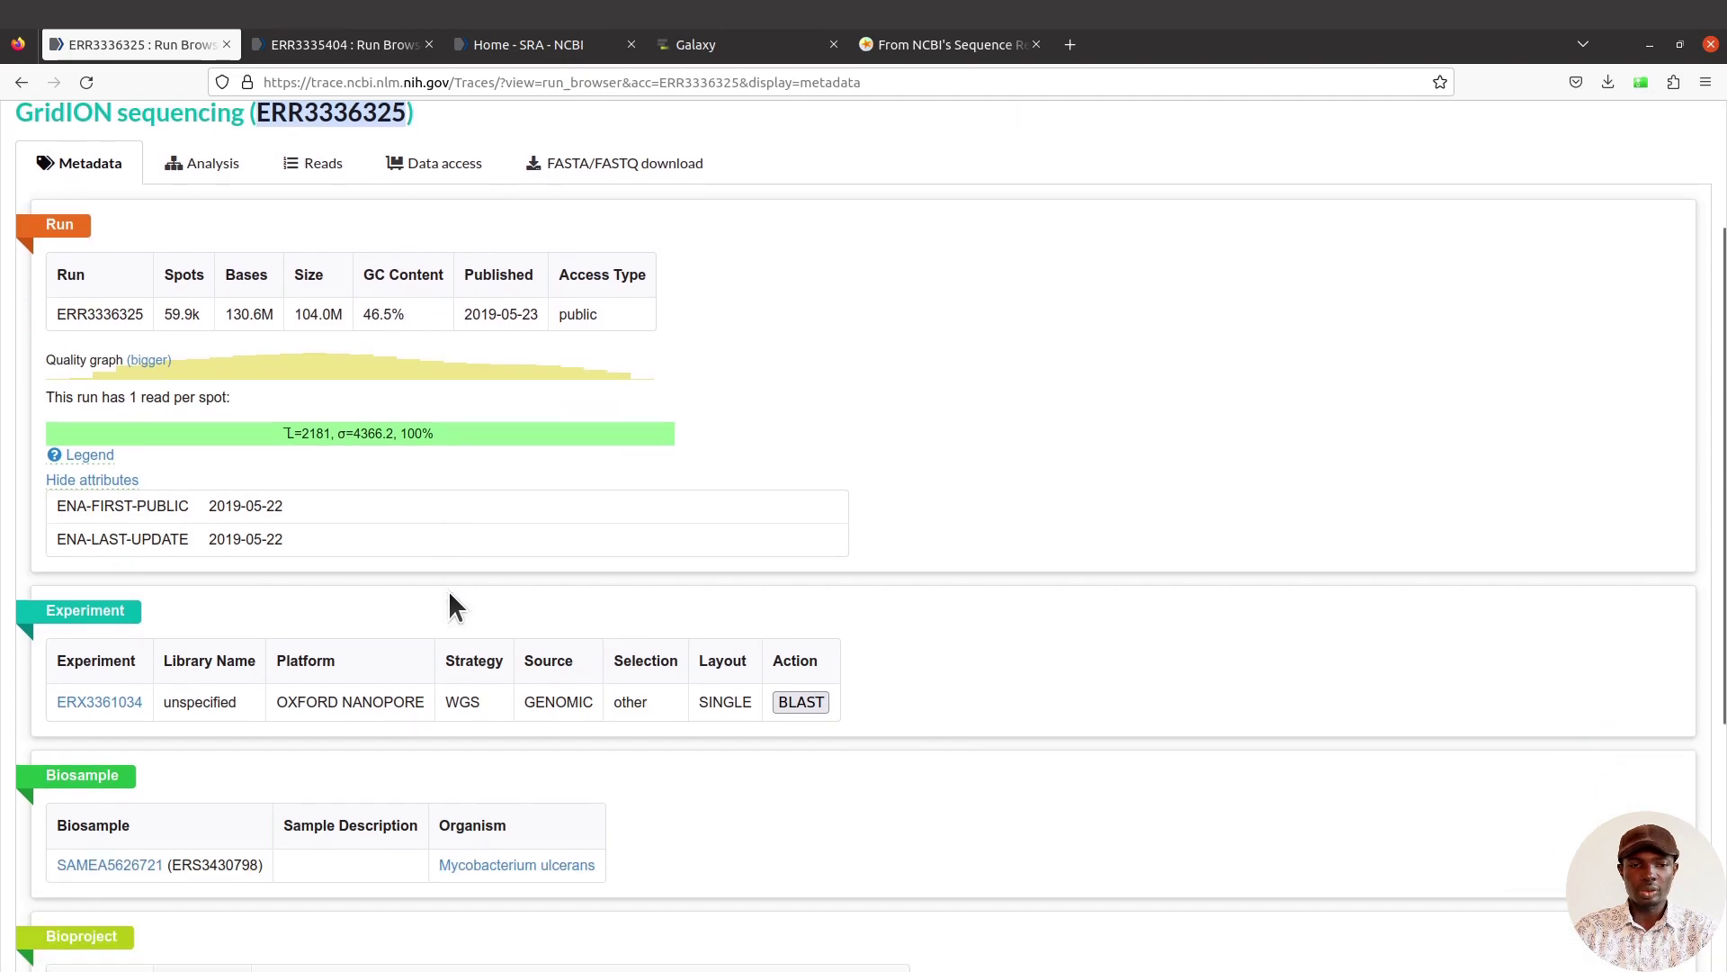
scroll(453, 605, up, 3)
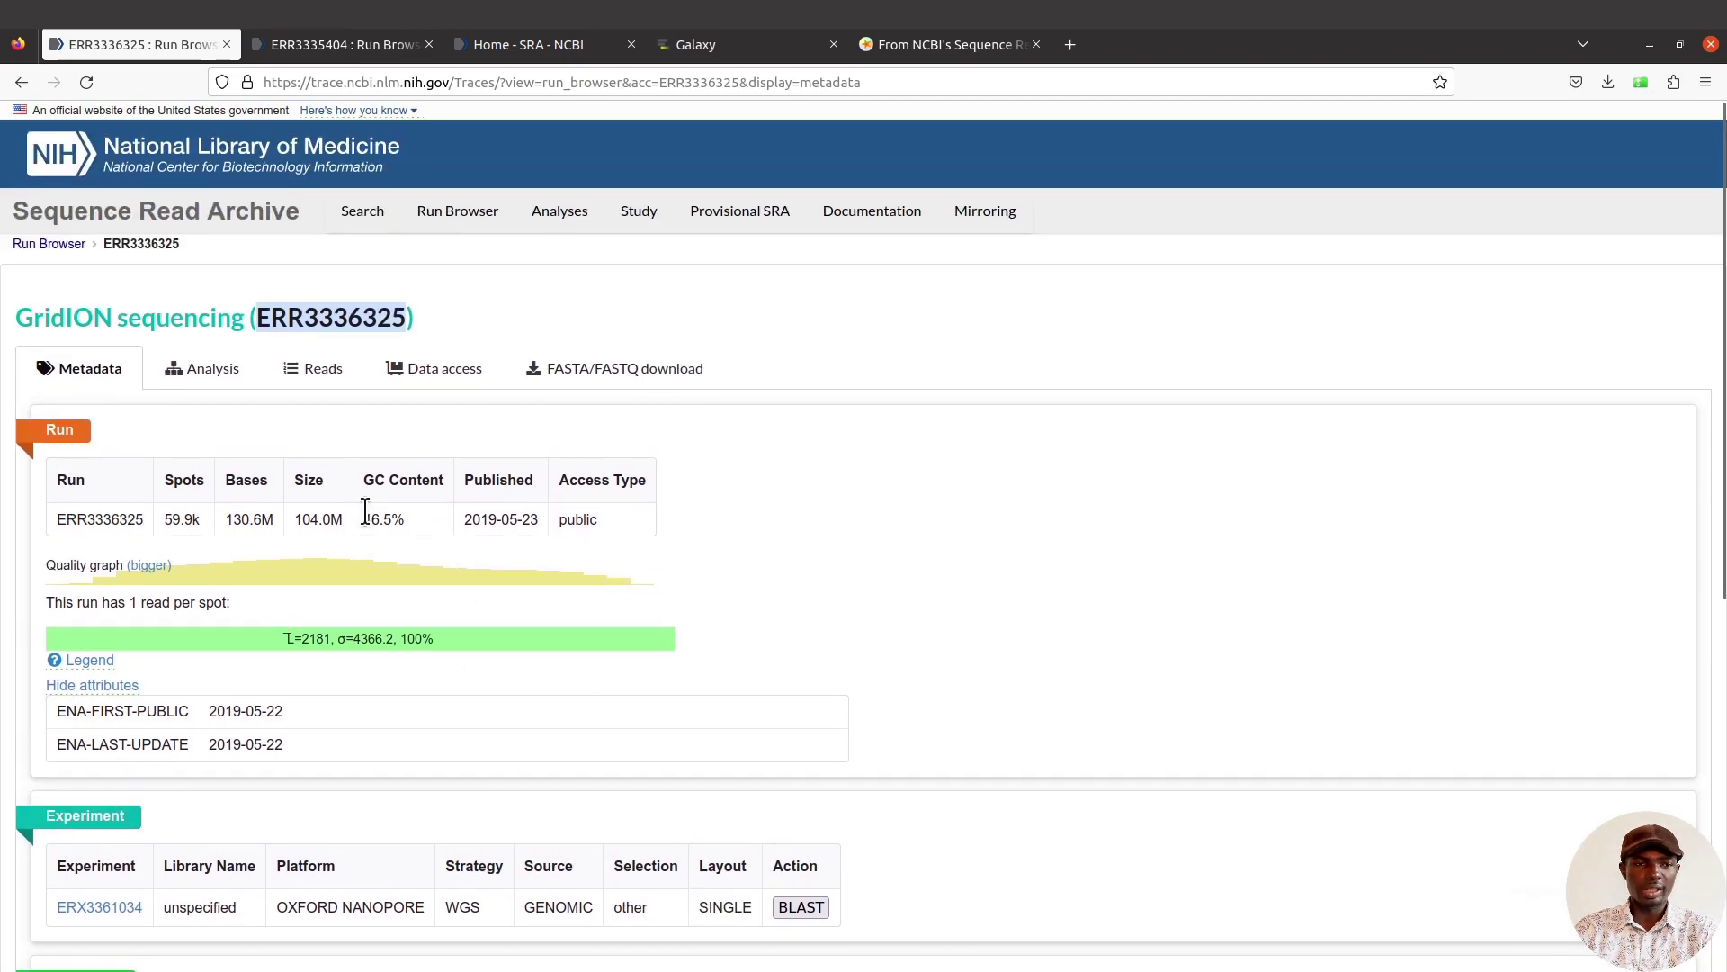
click(693, 46)
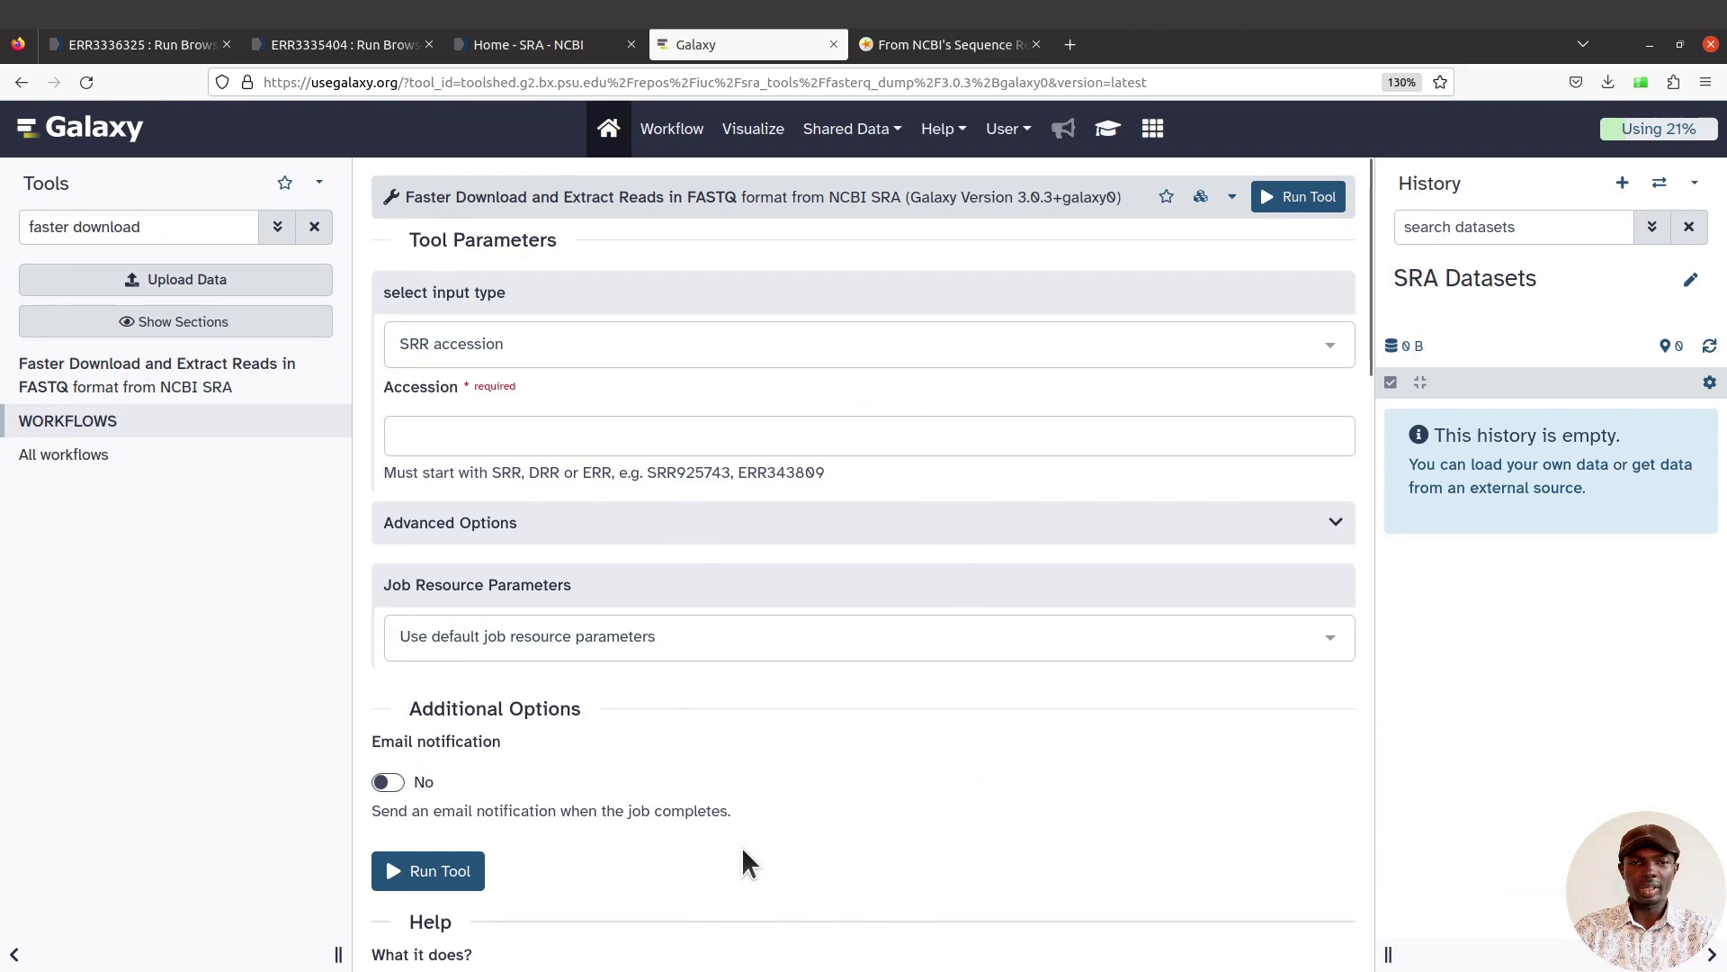
- Paste ERR3336325 as the accession and run the Faster Download and Extract Reads in FASTQ tool
right_click(470, 424)
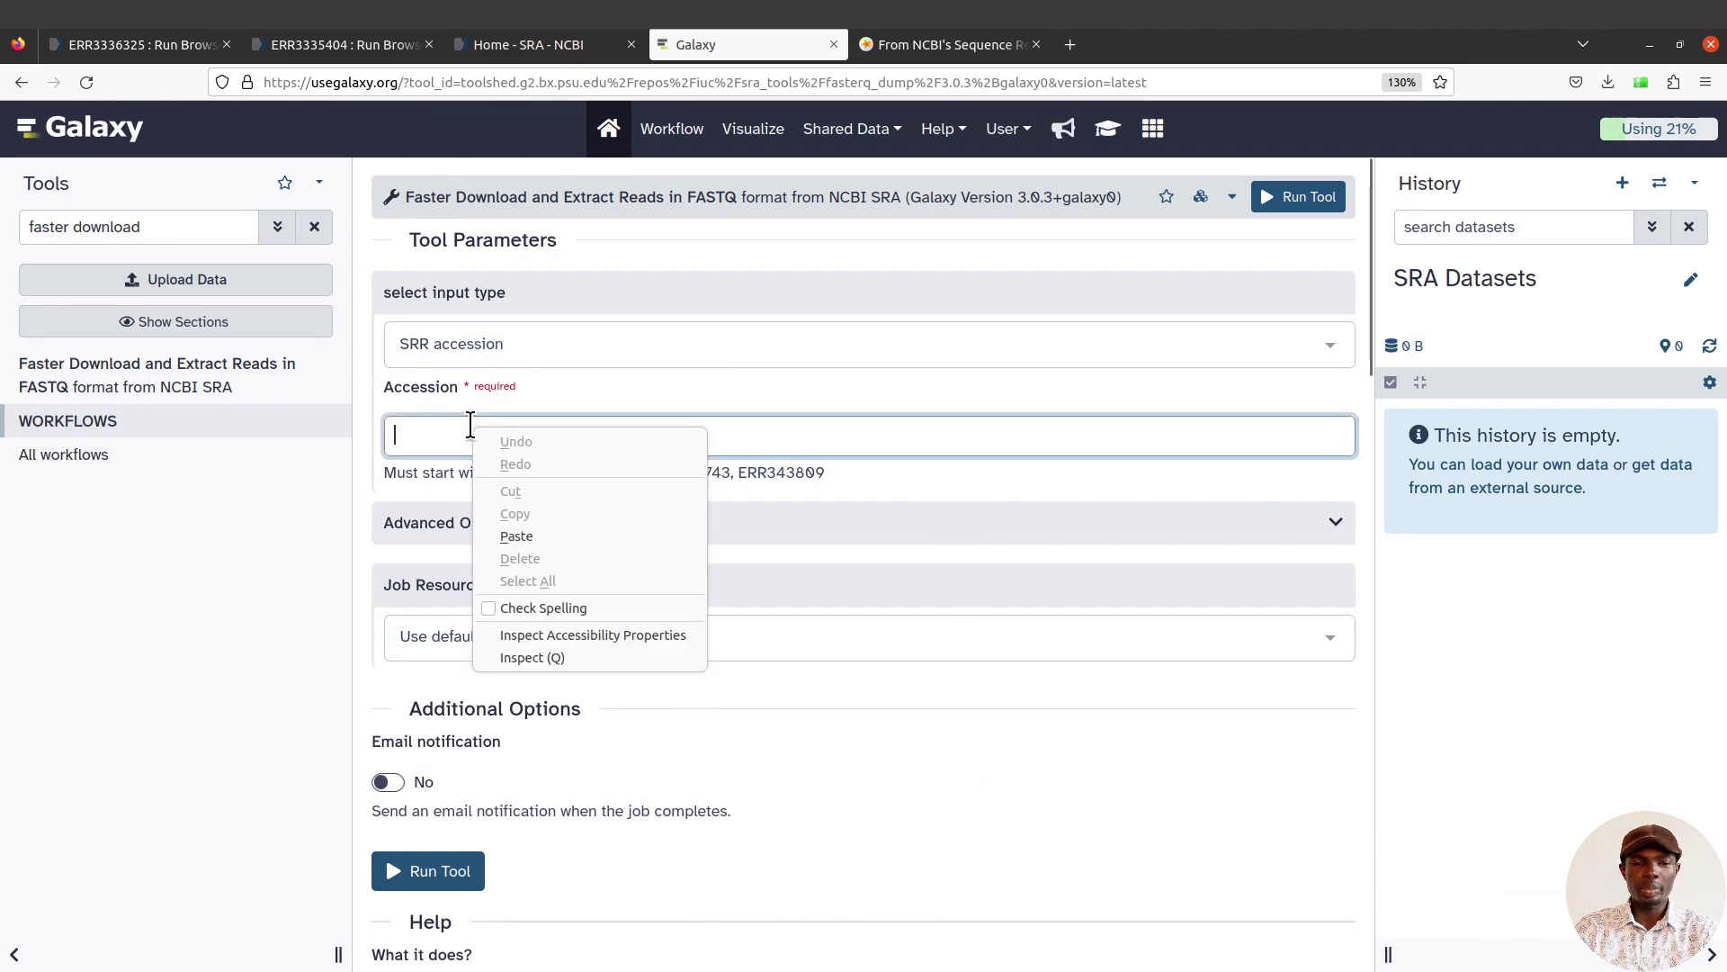
click(519, 536)
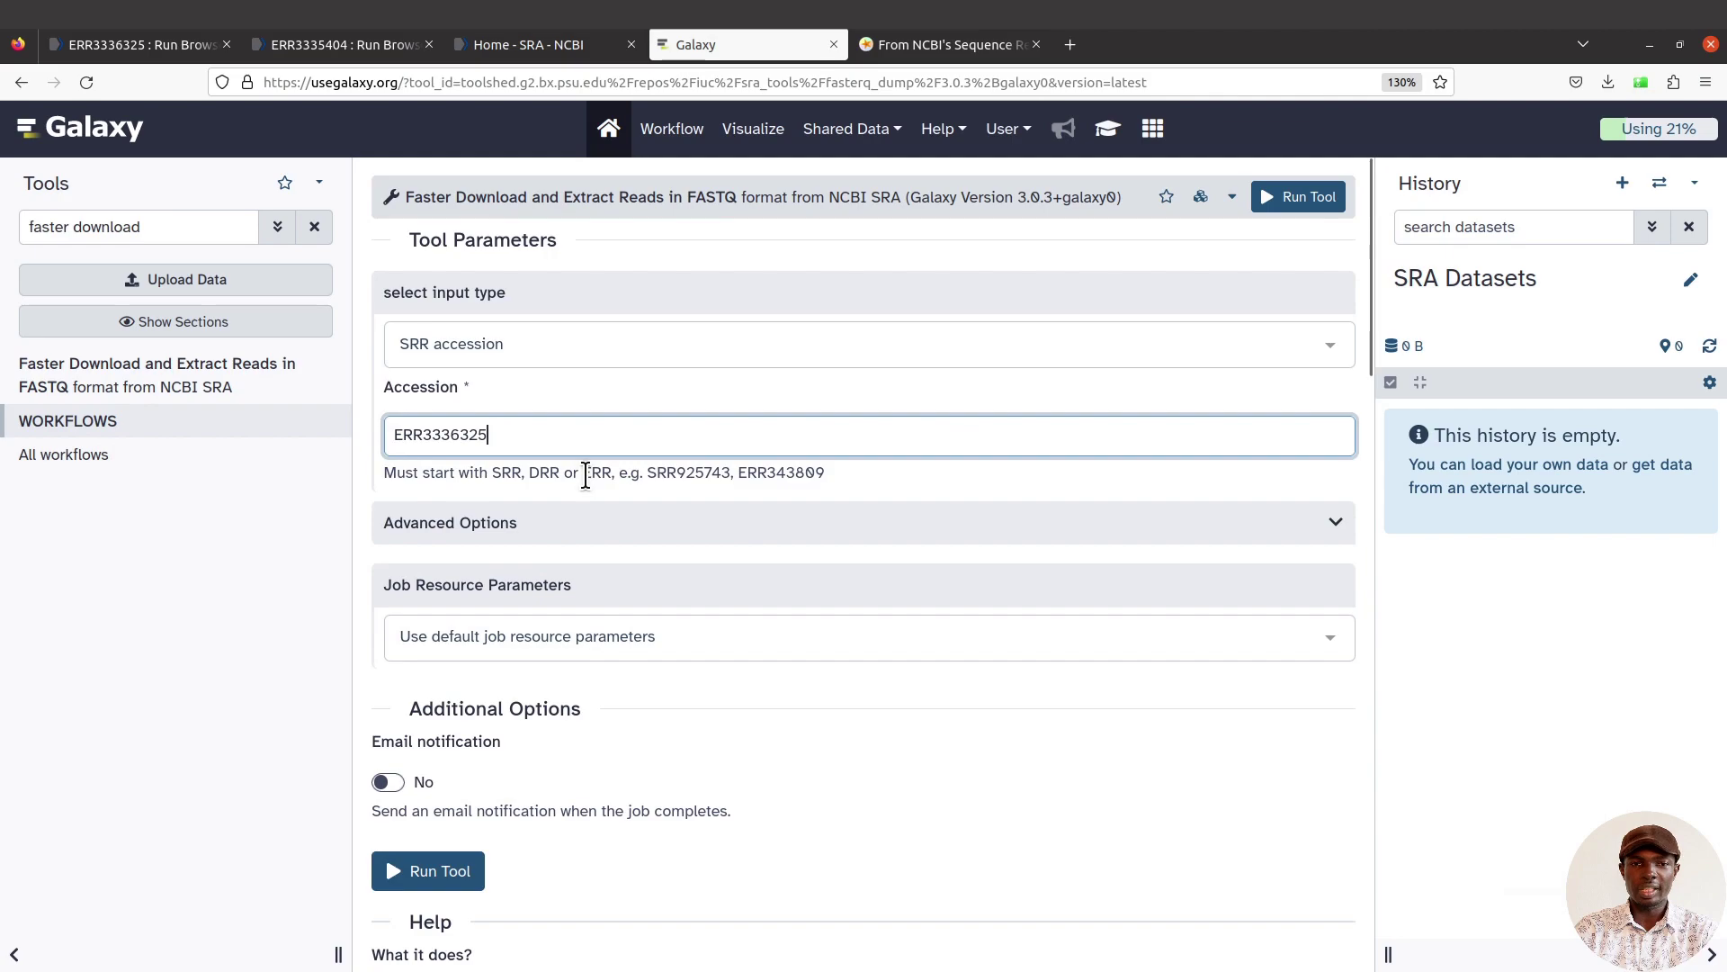
drag(584, 478, 606, 480)
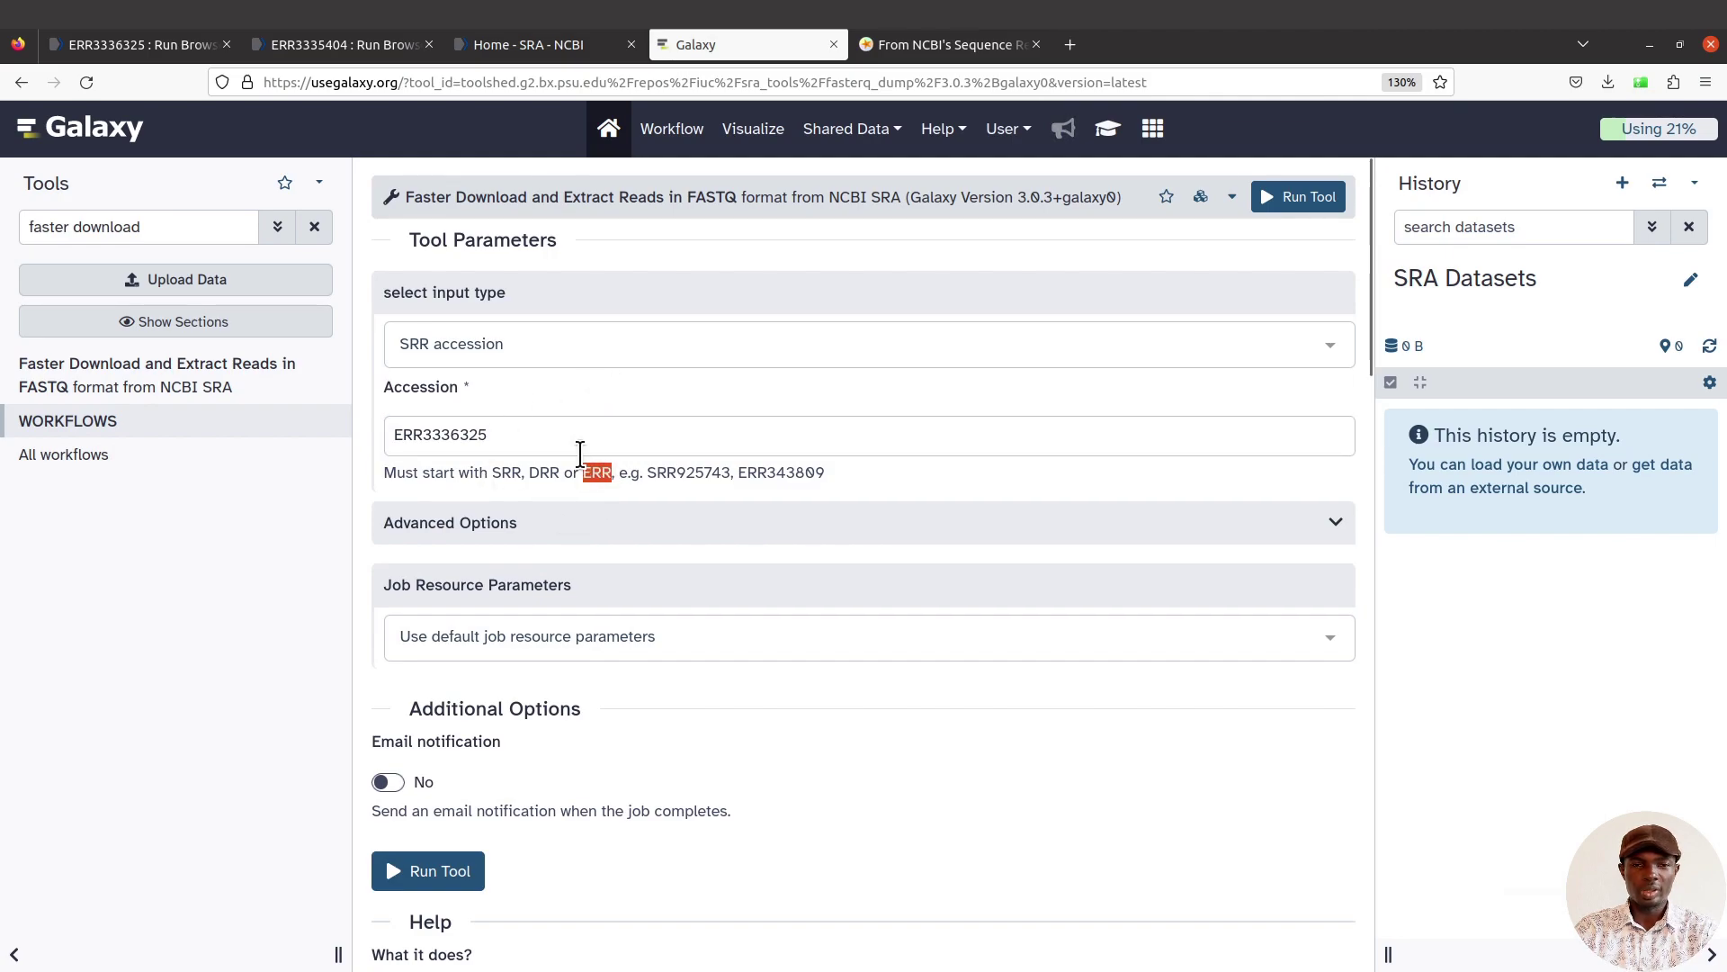
click(569, 433)
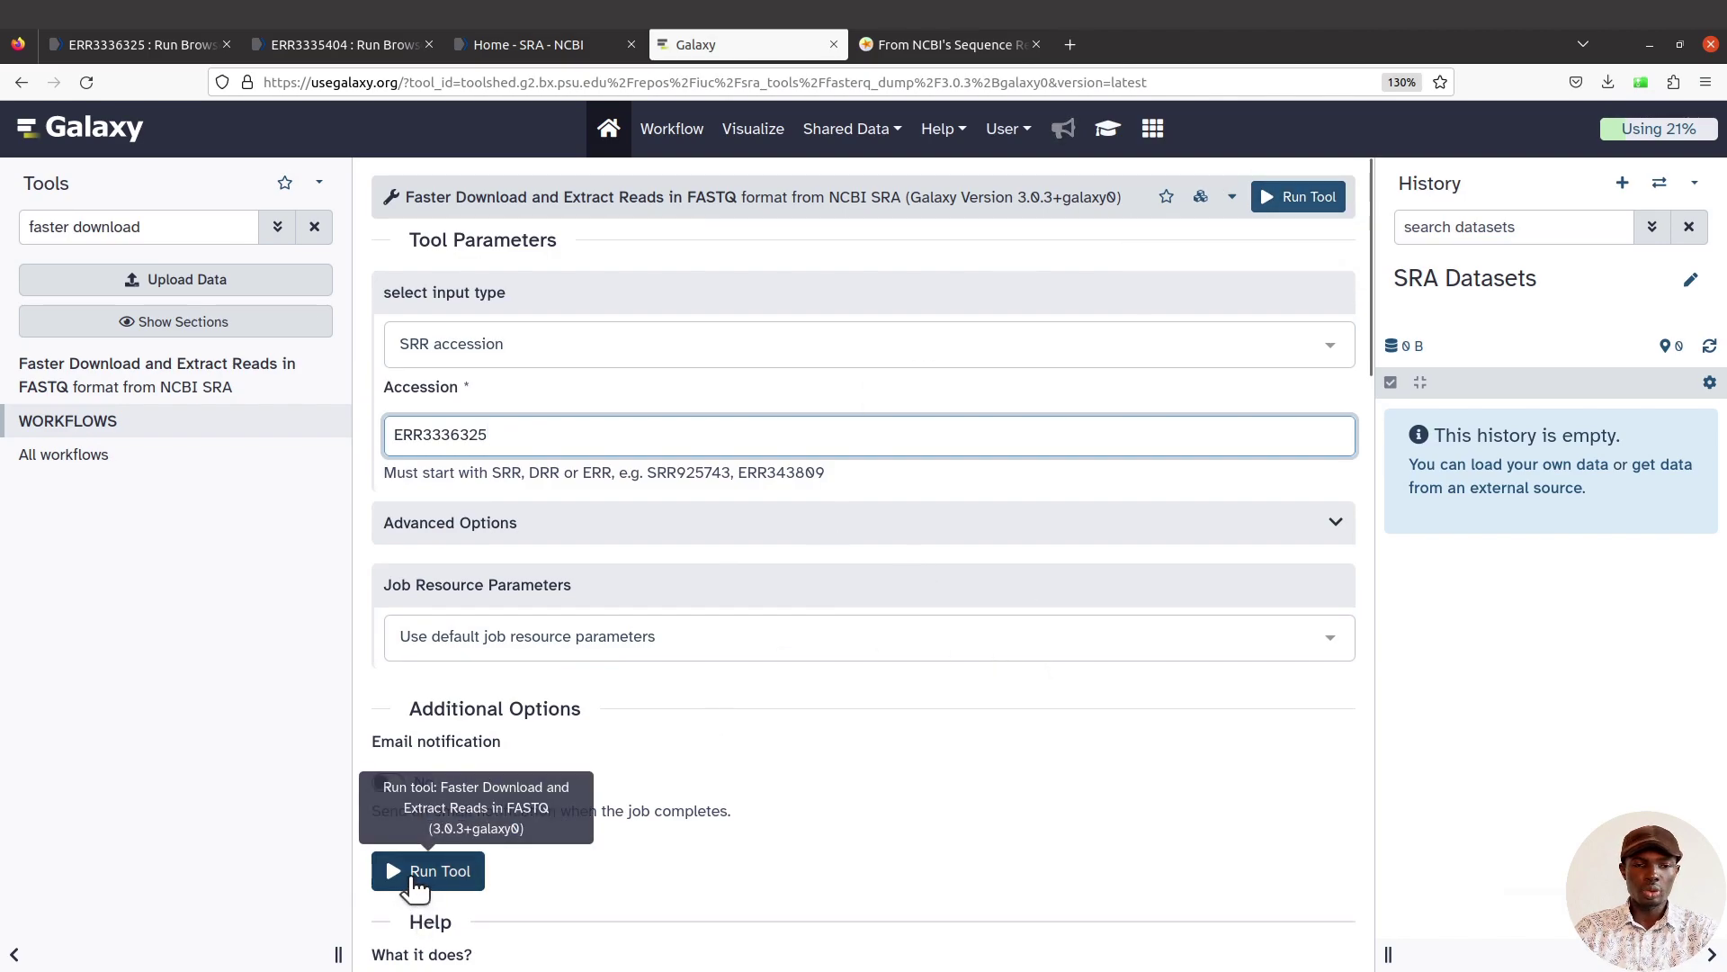
click(407, 871)
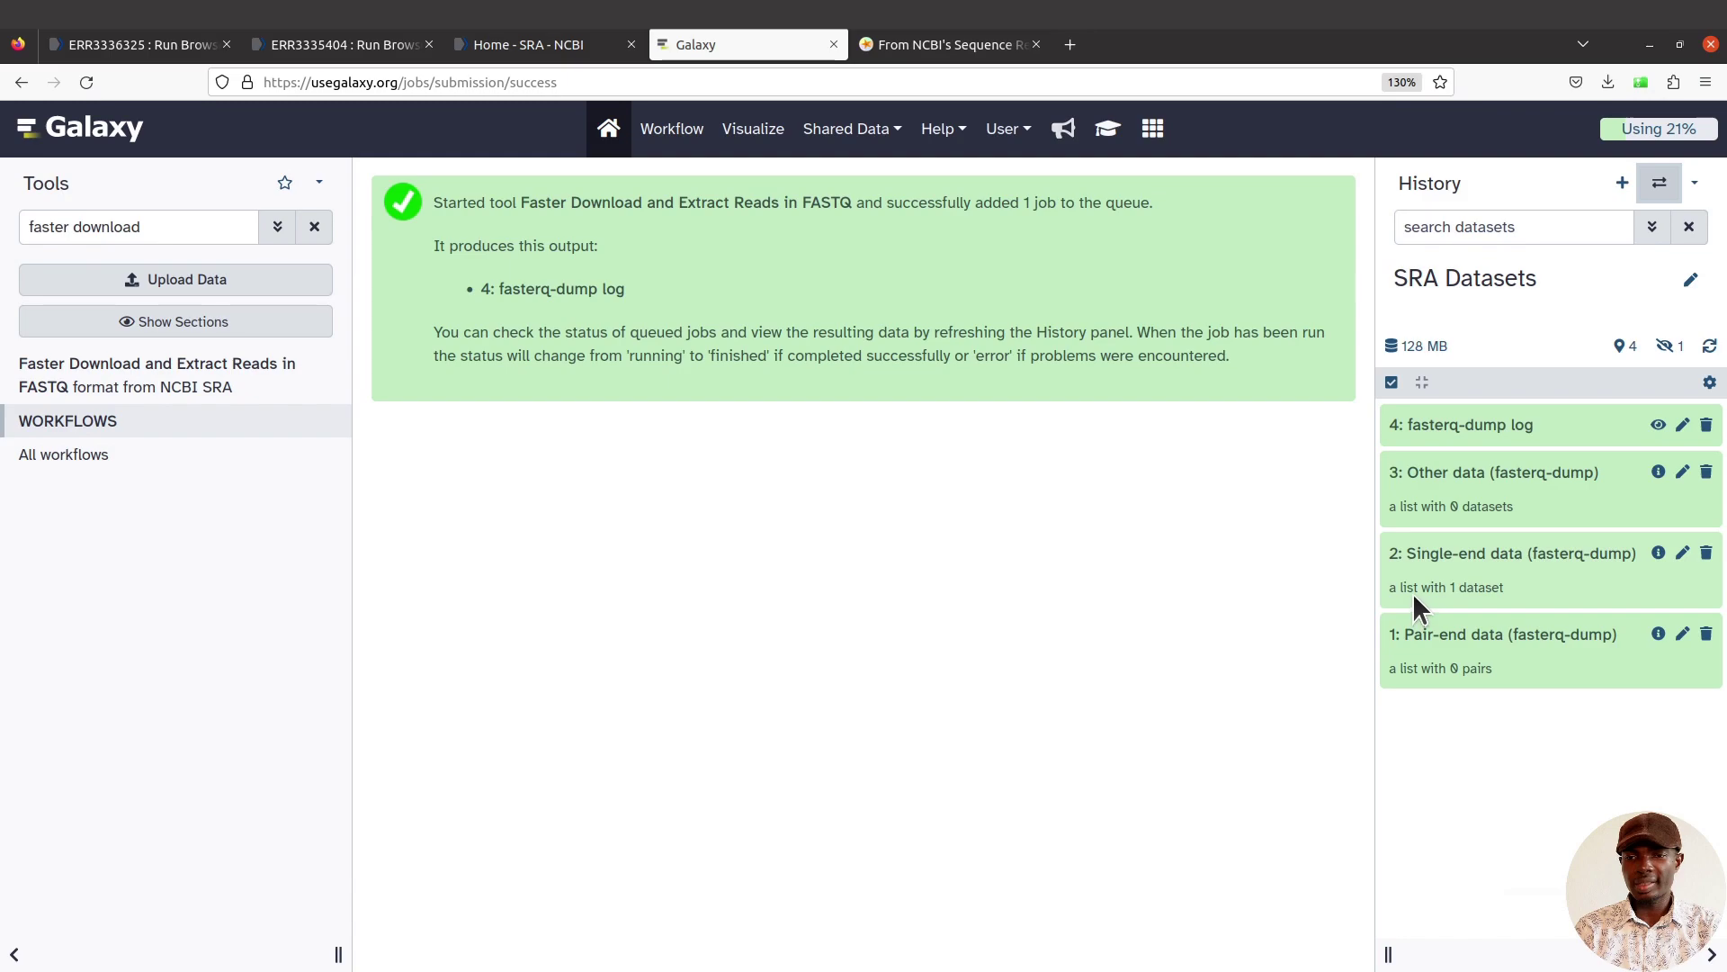
- Examine the details of dataset ERR3336325 in the Single-end data (fasterq-dump) collection and return to the SRA Datasets history
click(1504, 572)
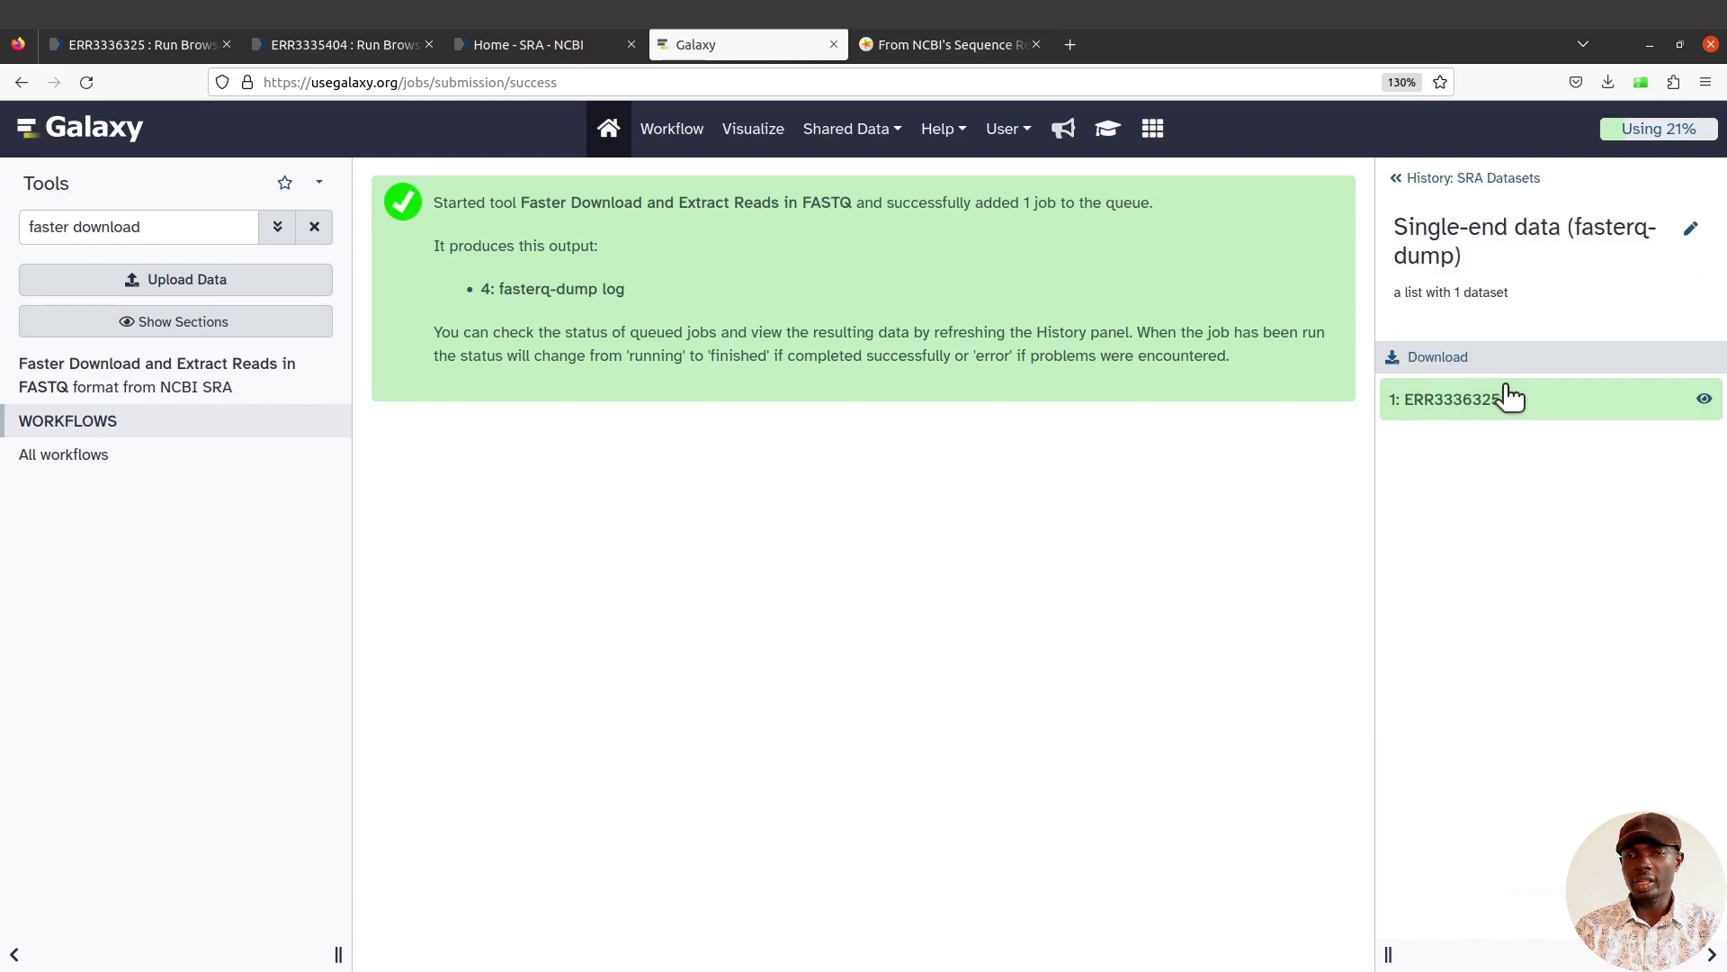
click(1512, 407)
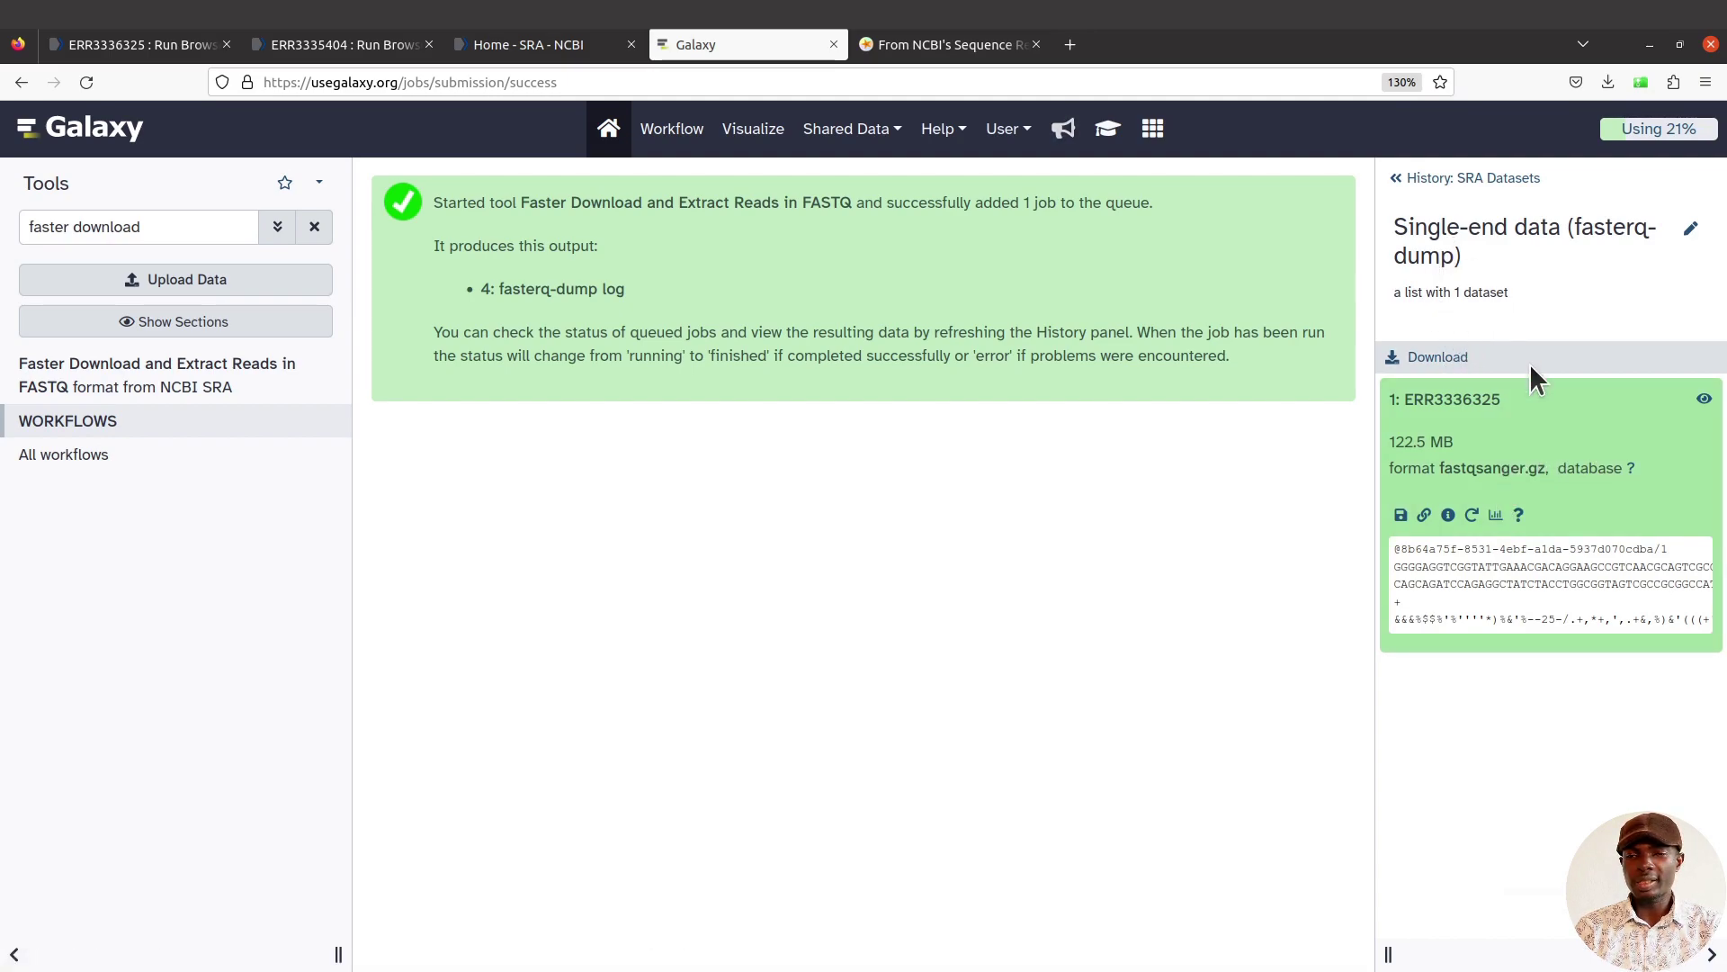
click(1404, 180)
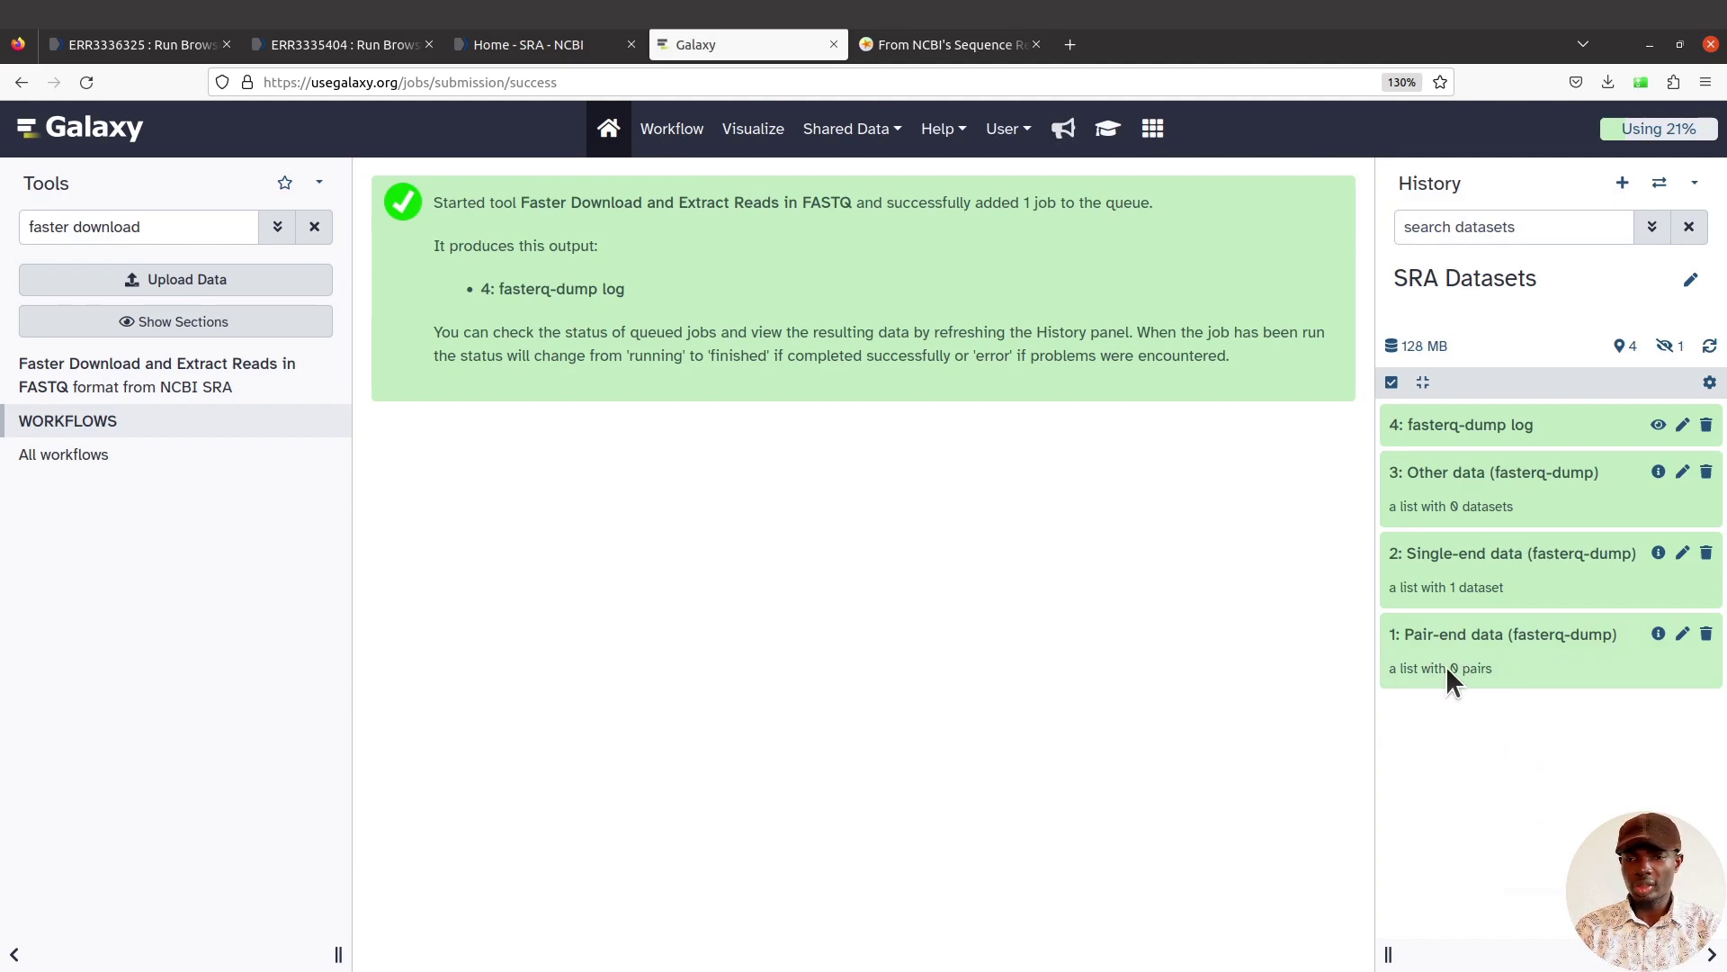
- Check the contents of the Pair-end data and Single-end data (fasterq-dump) collections, collapse dataset ERR3336325, and return to the SRA Datasets history
click(1505, 648)
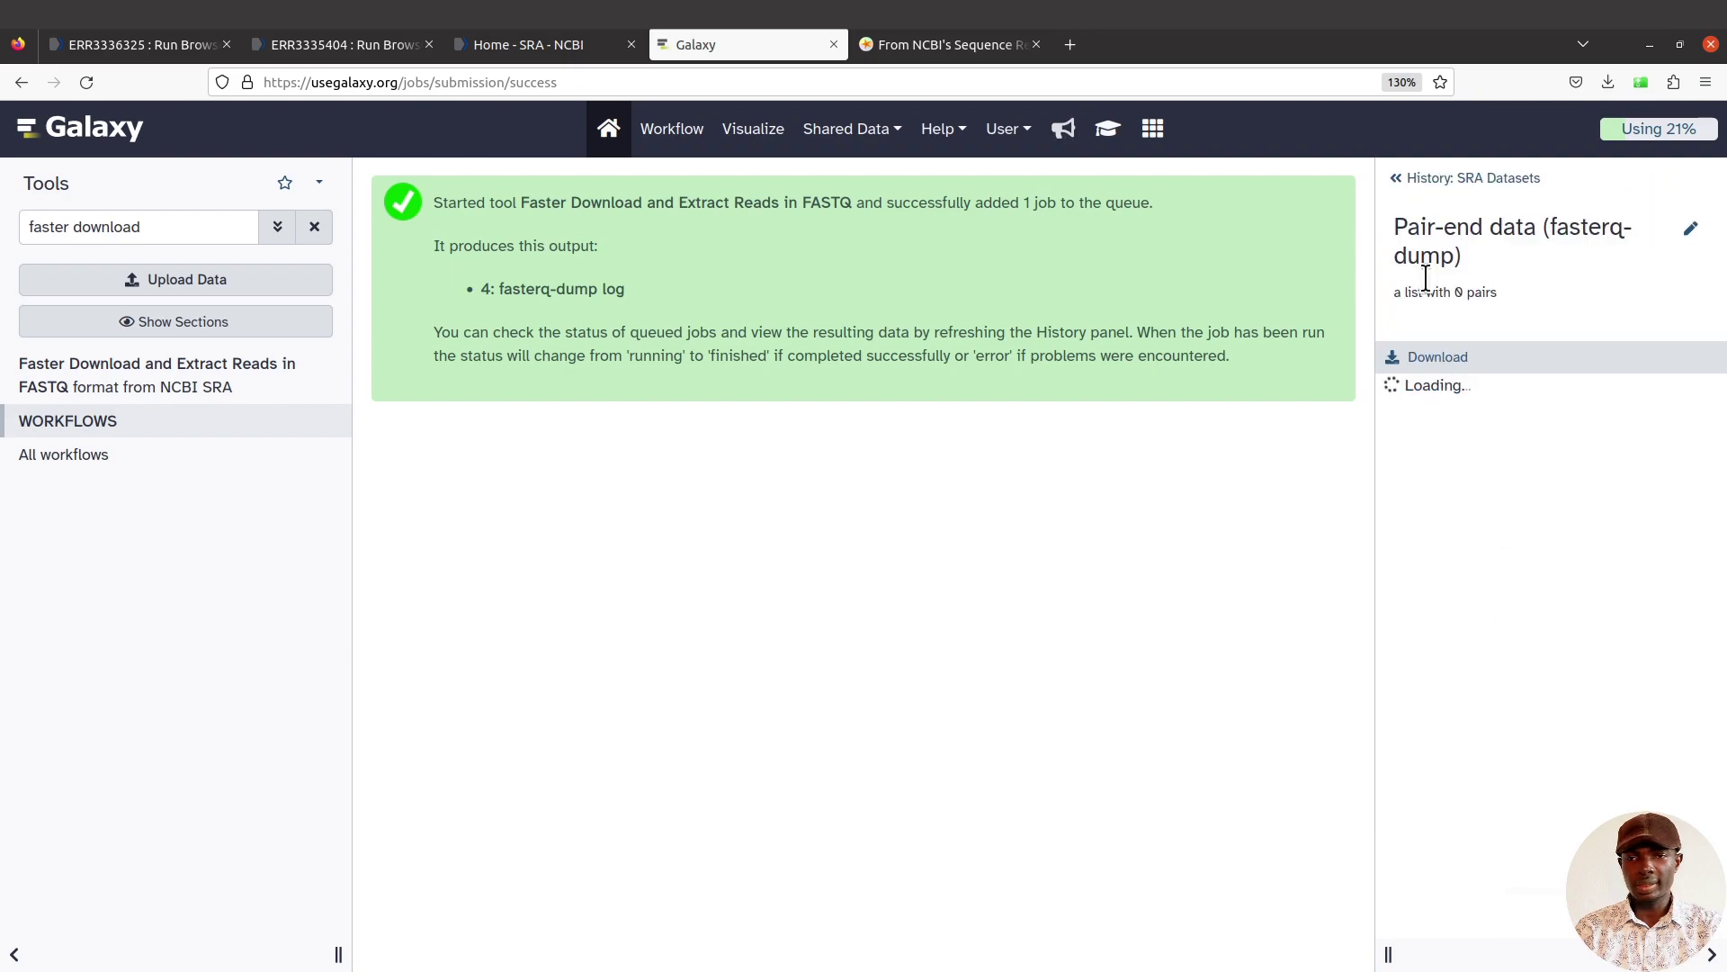
click(1403, 180)
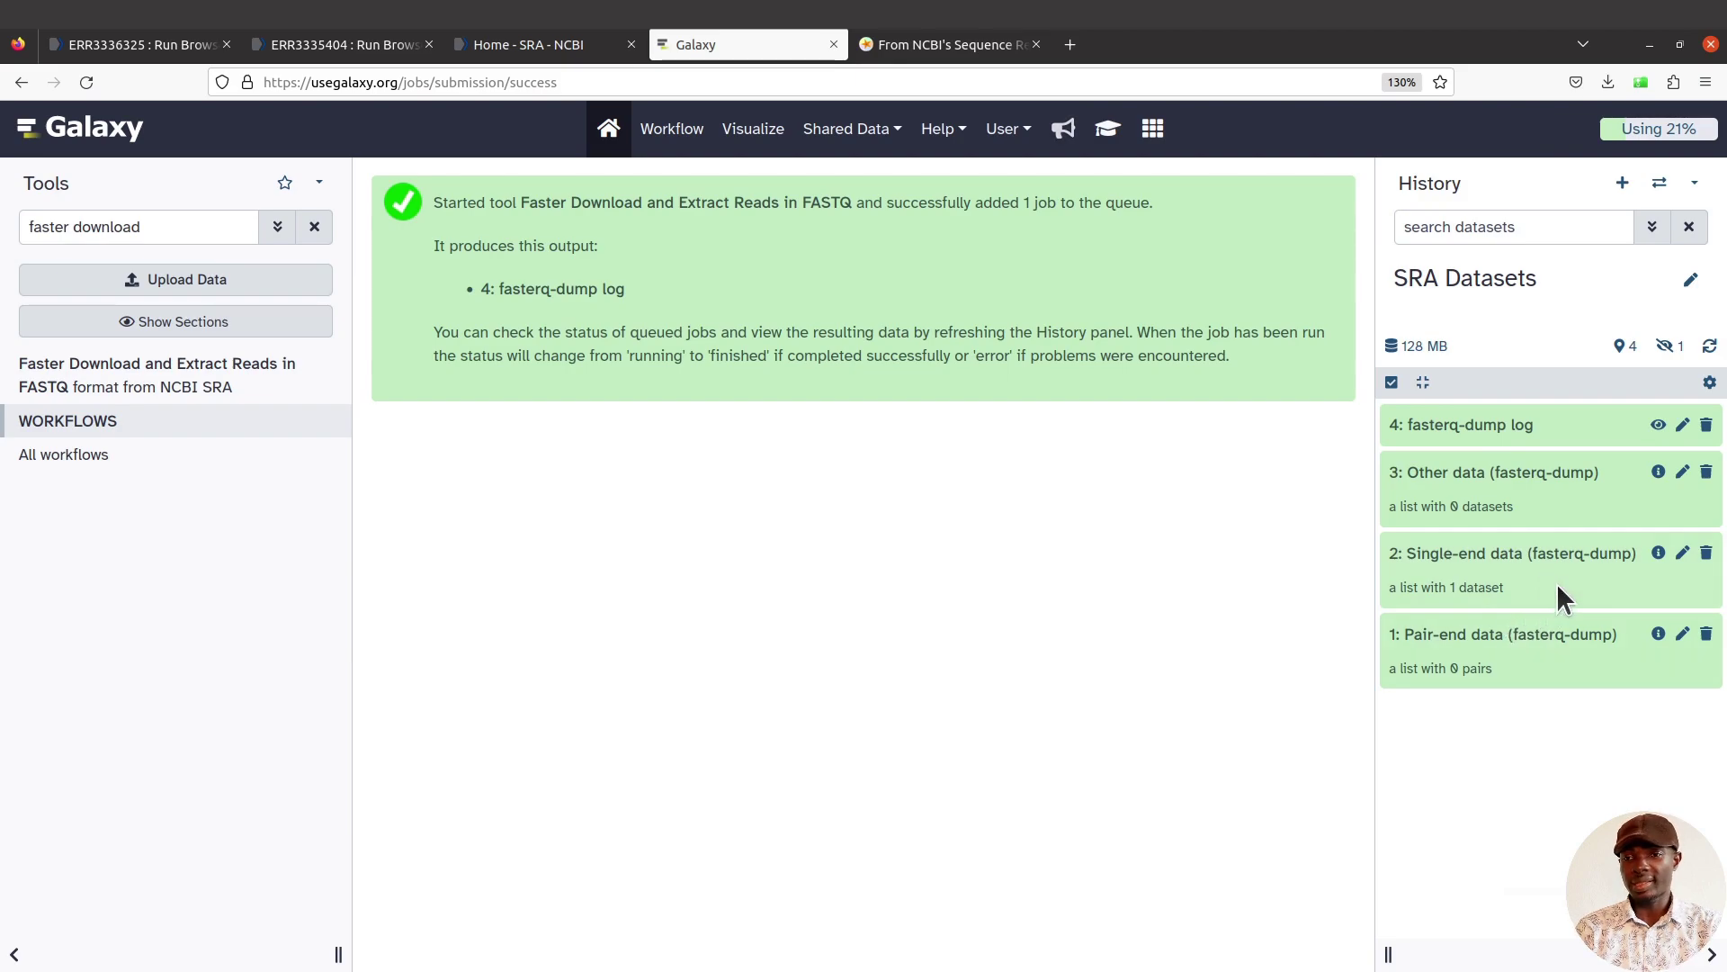
click(1514, 574)
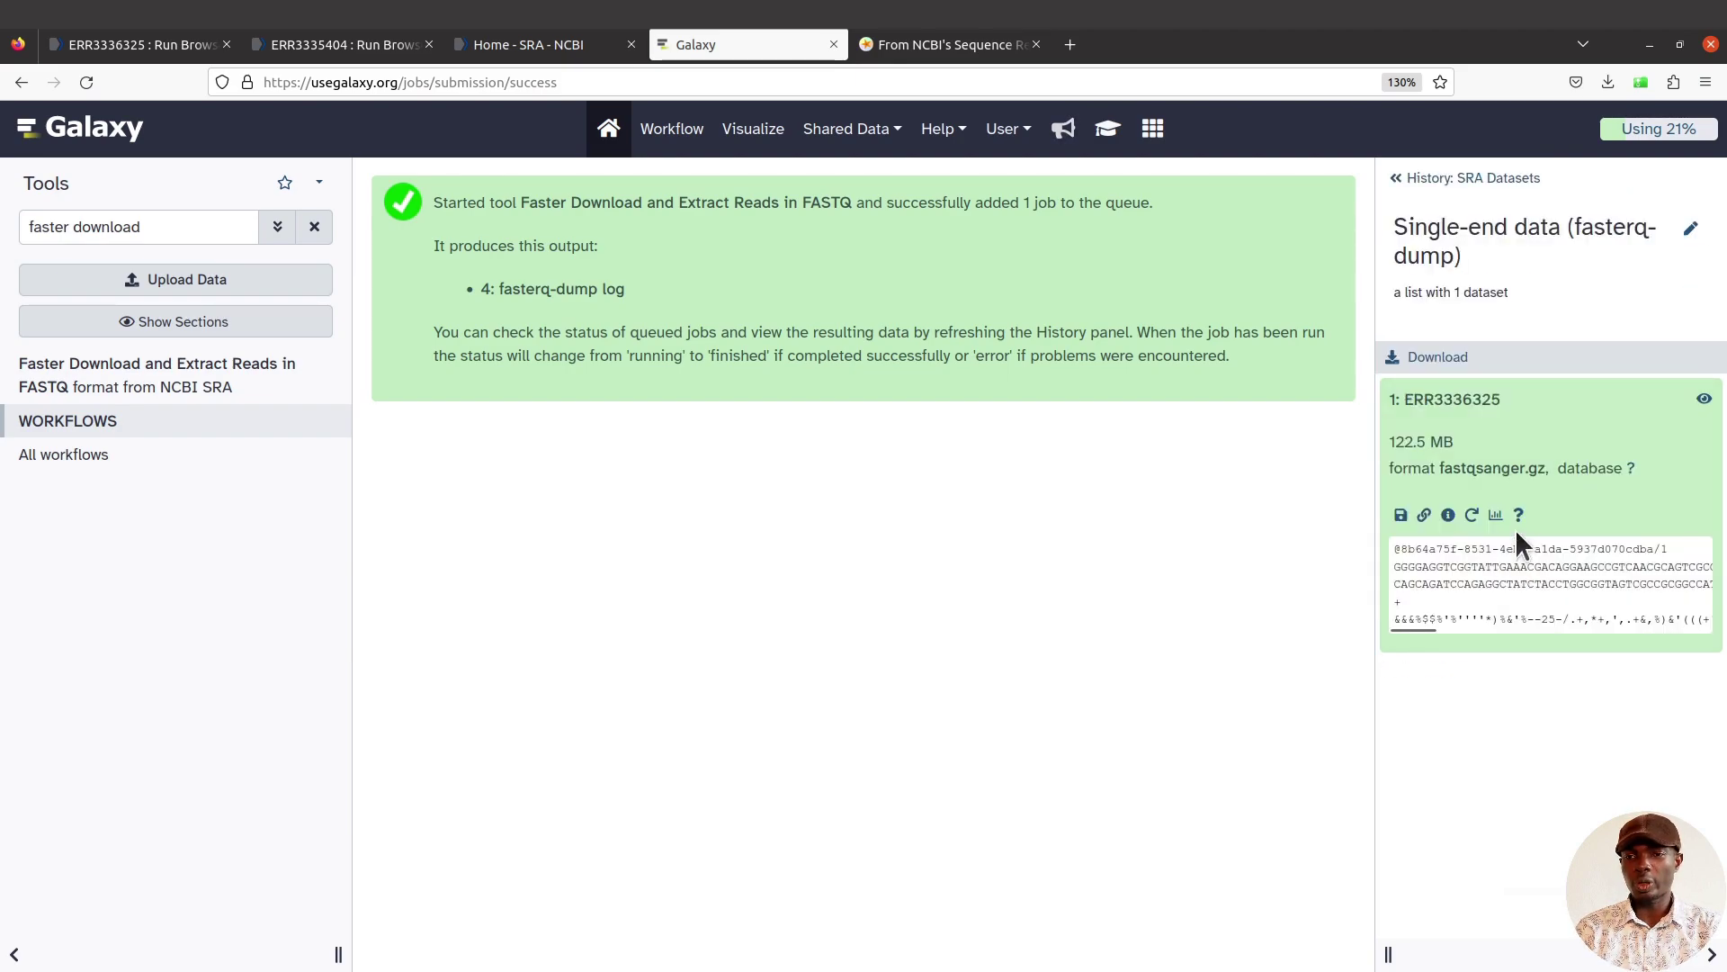
click(1534, 402)
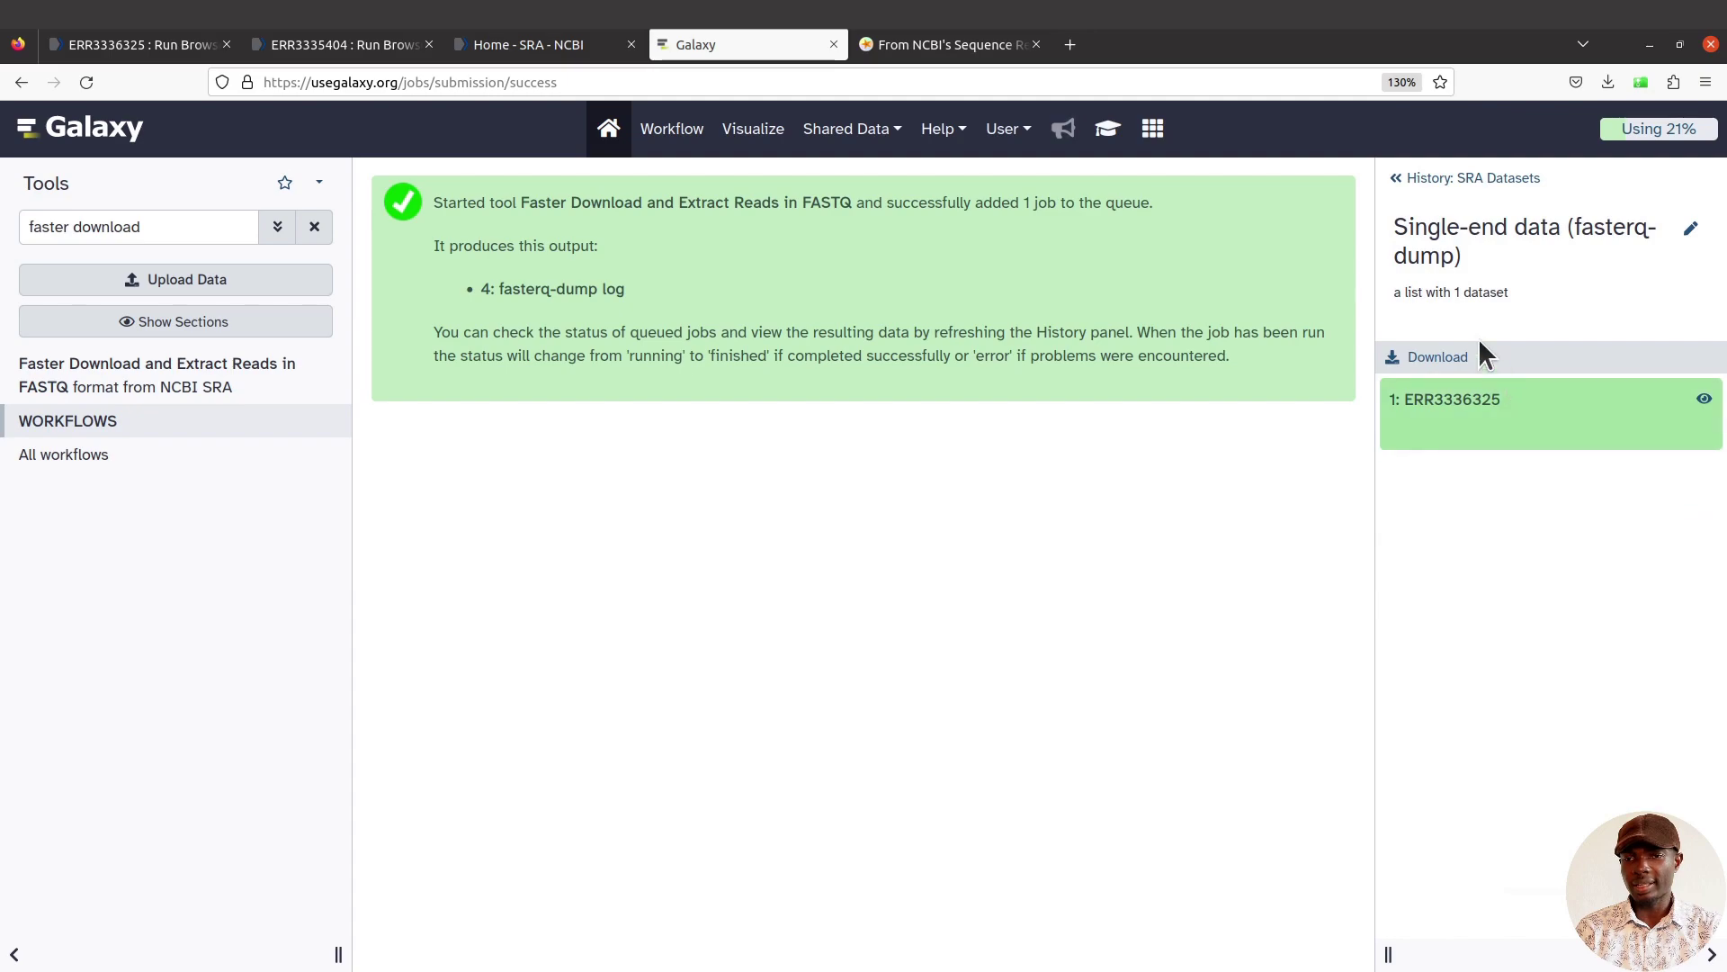
click(1397, 180)
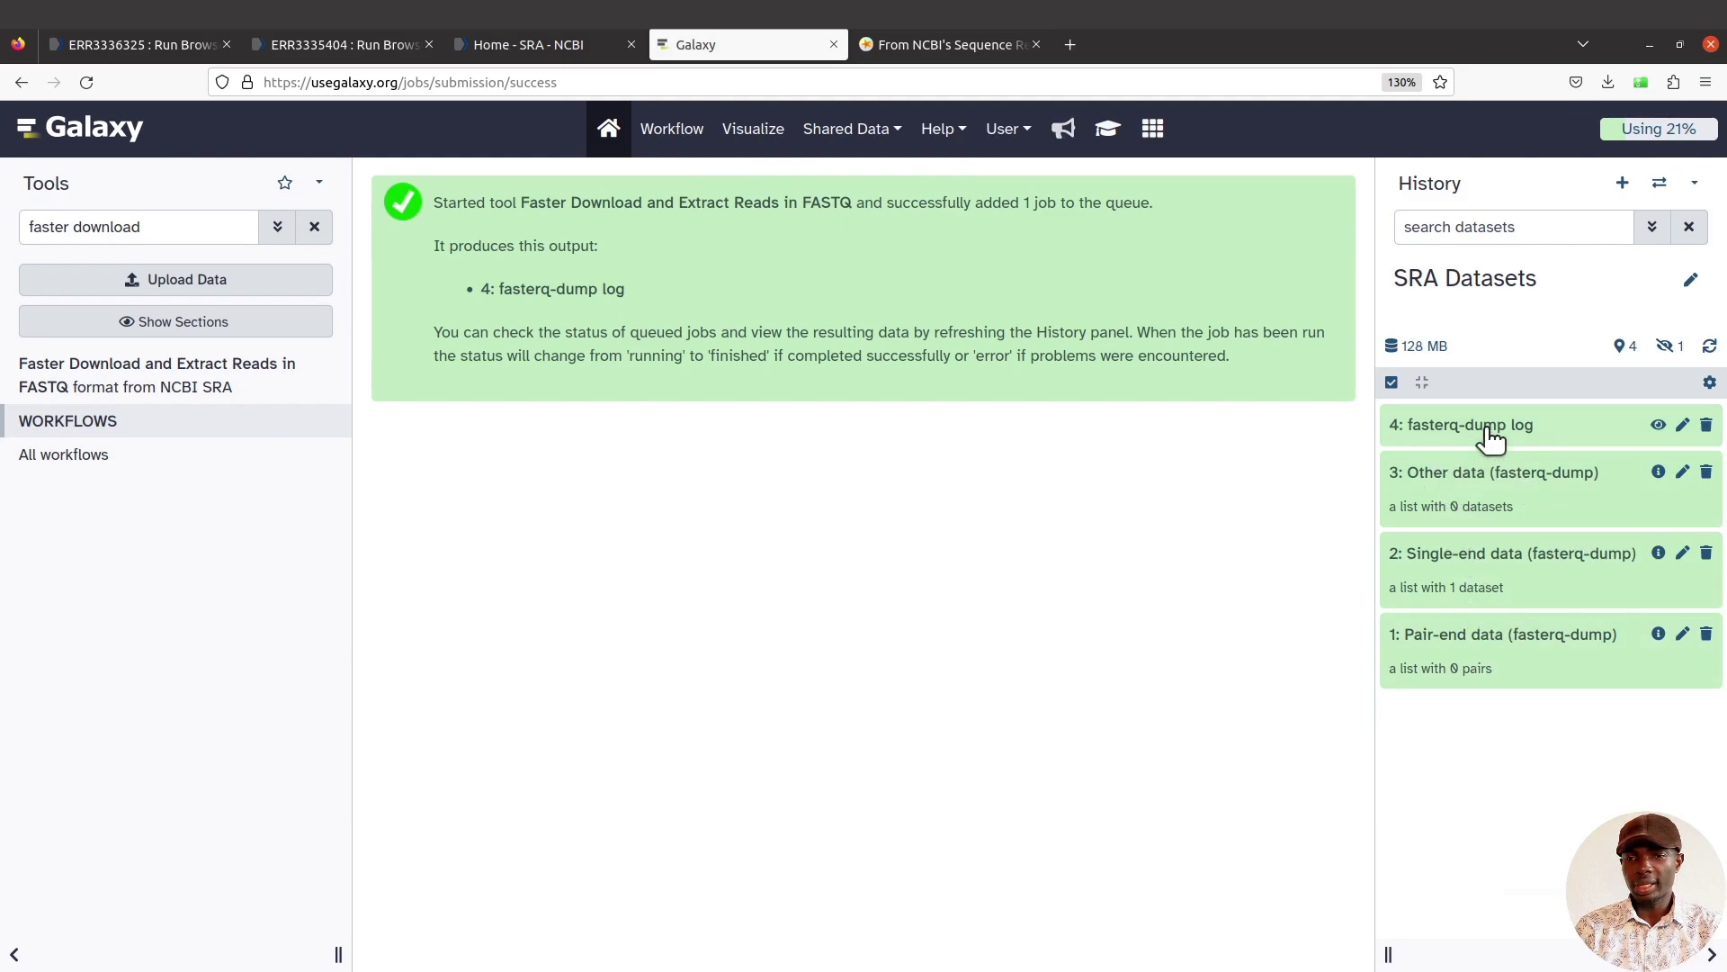
- Expand the fasterq-dump log in the SRA Datasets history to review its read summary, and collapse it again
click(1541, 430)
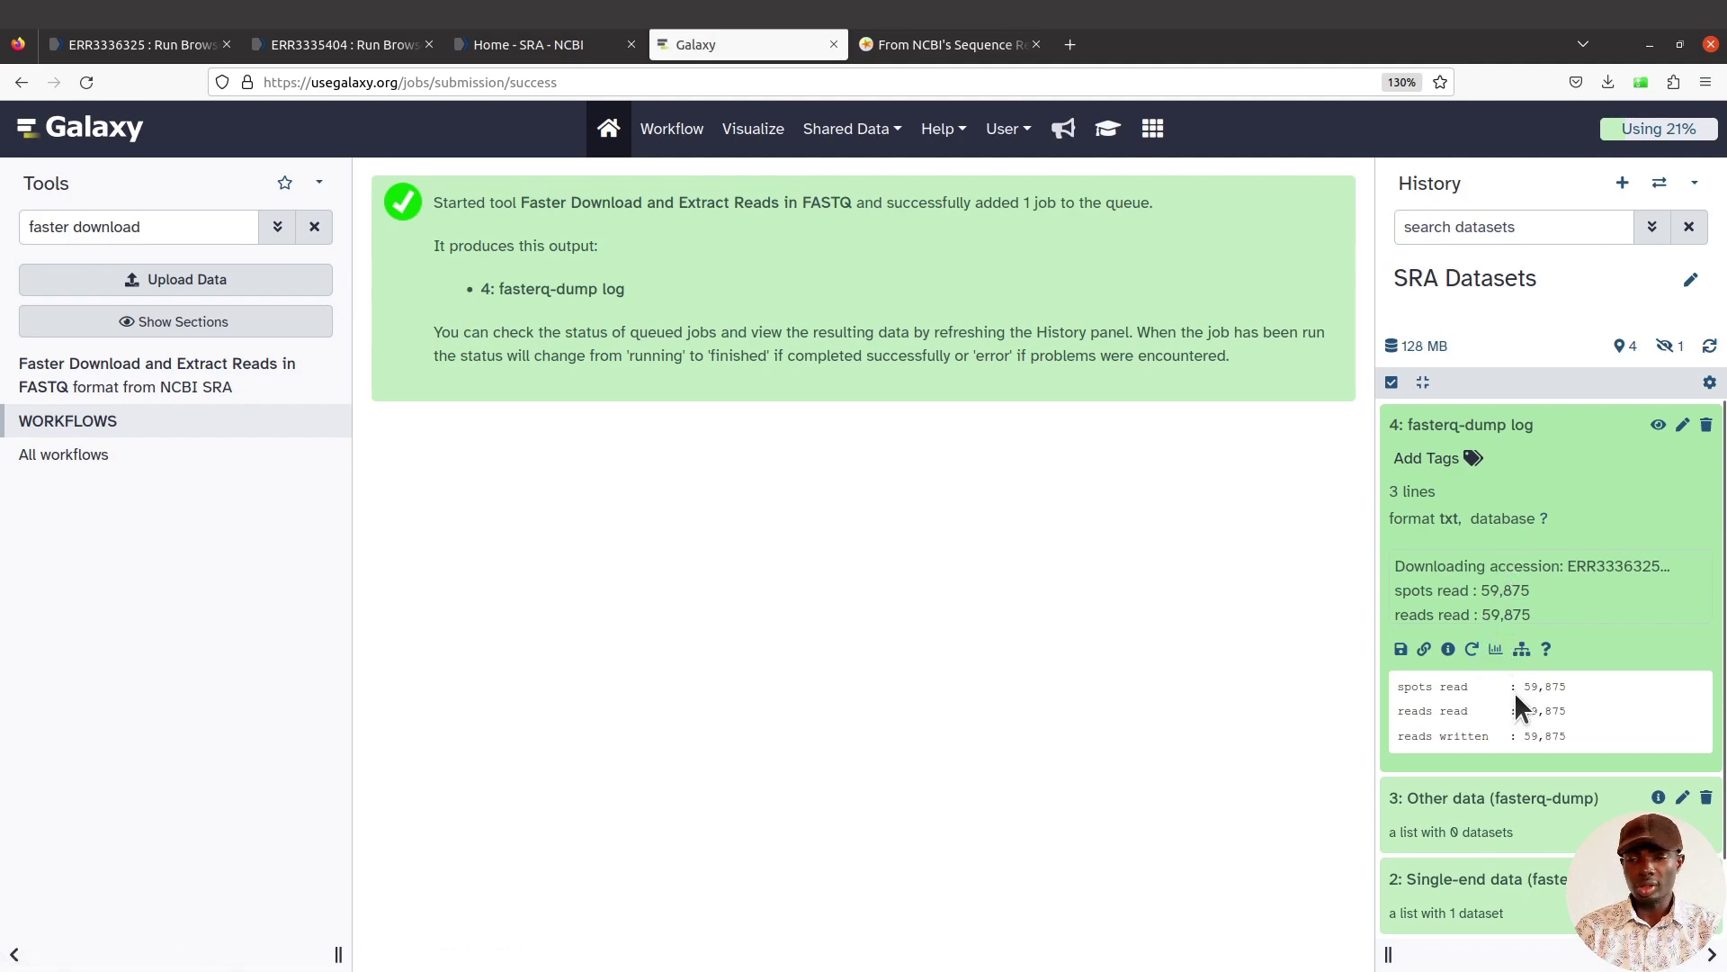
click(1566, 432)
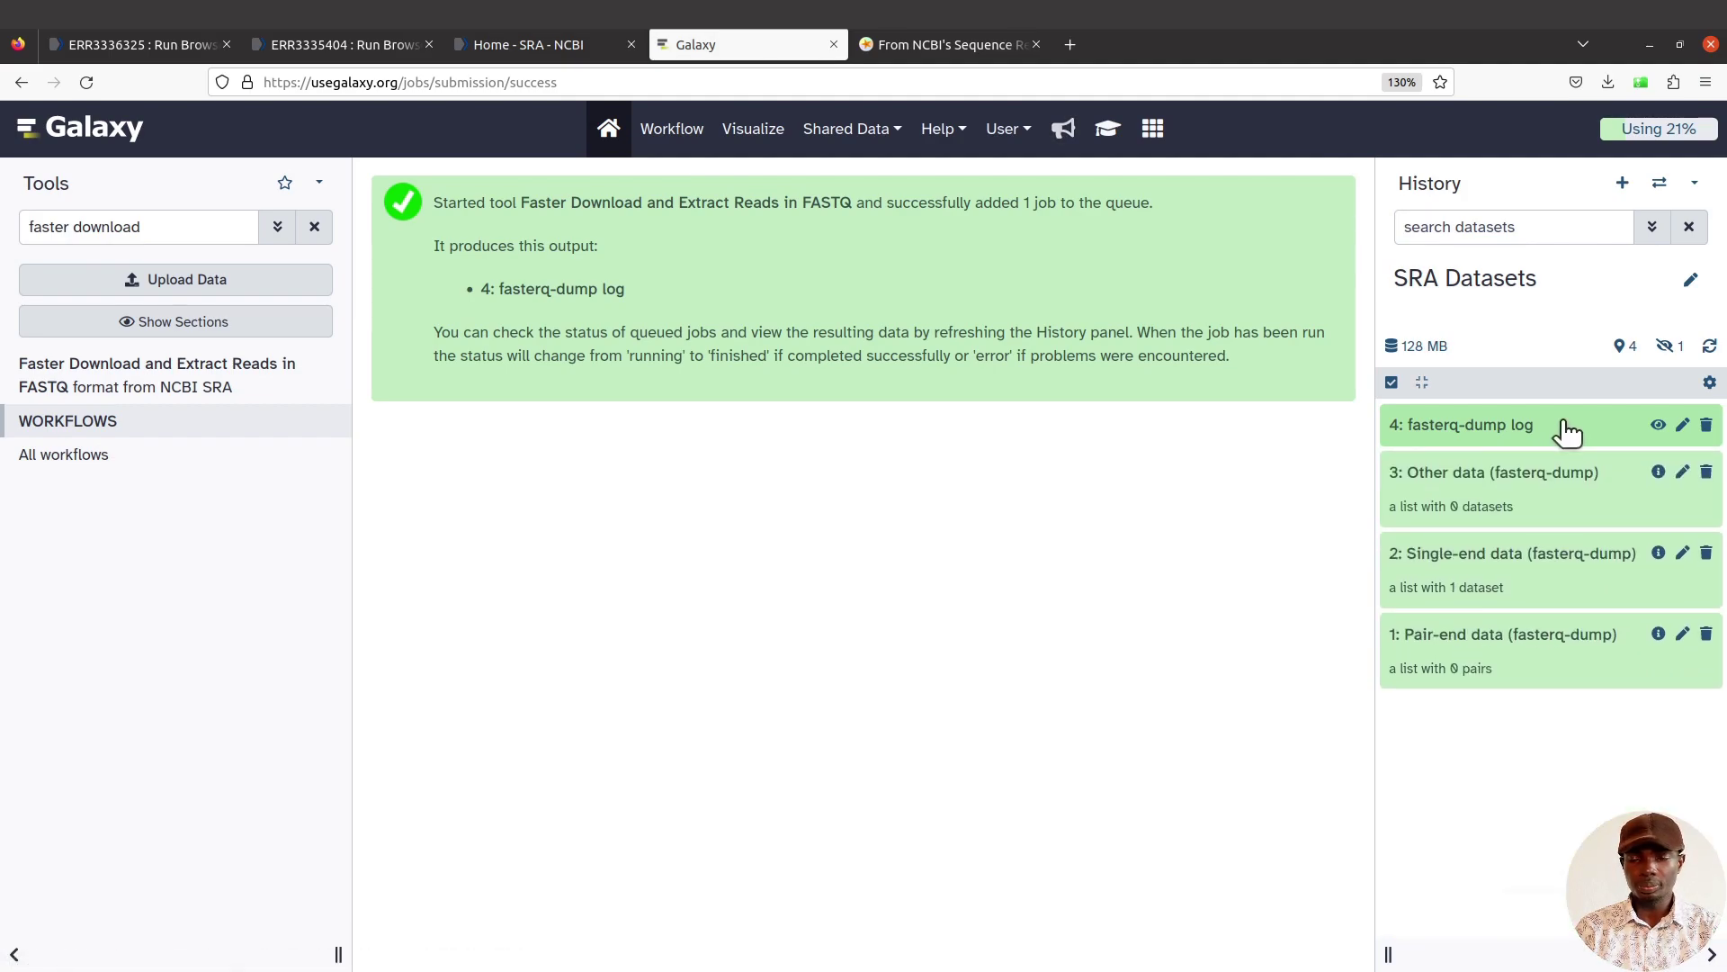